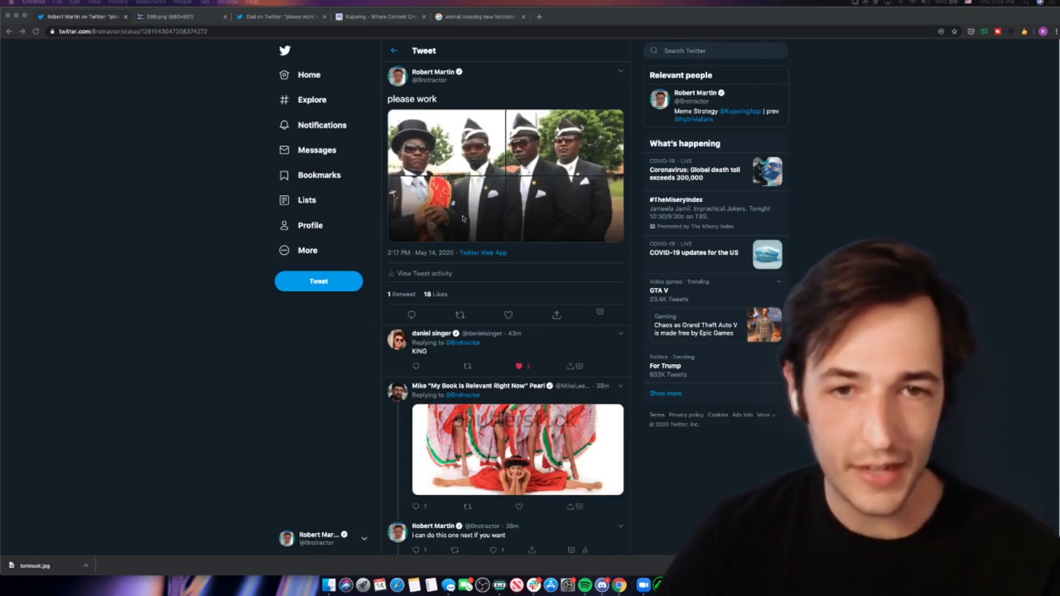
Page through the 'please work' tweet's photos, close the viewer, and switch to the 599.png tab.
left_click(527, 95)
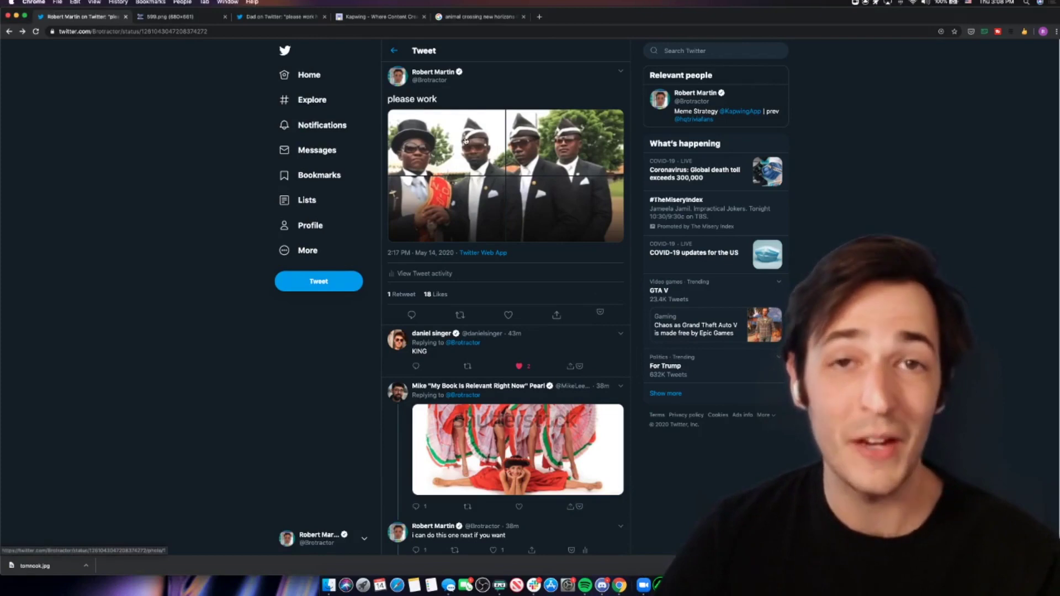
left_click(465, 141)
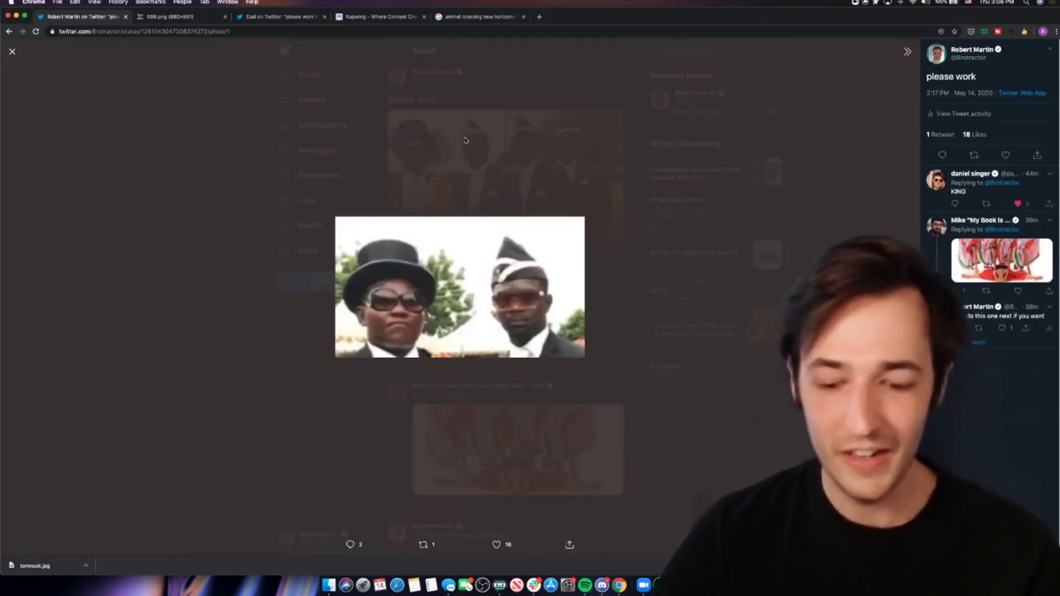
key("Right")
key("Right")
key("Right")
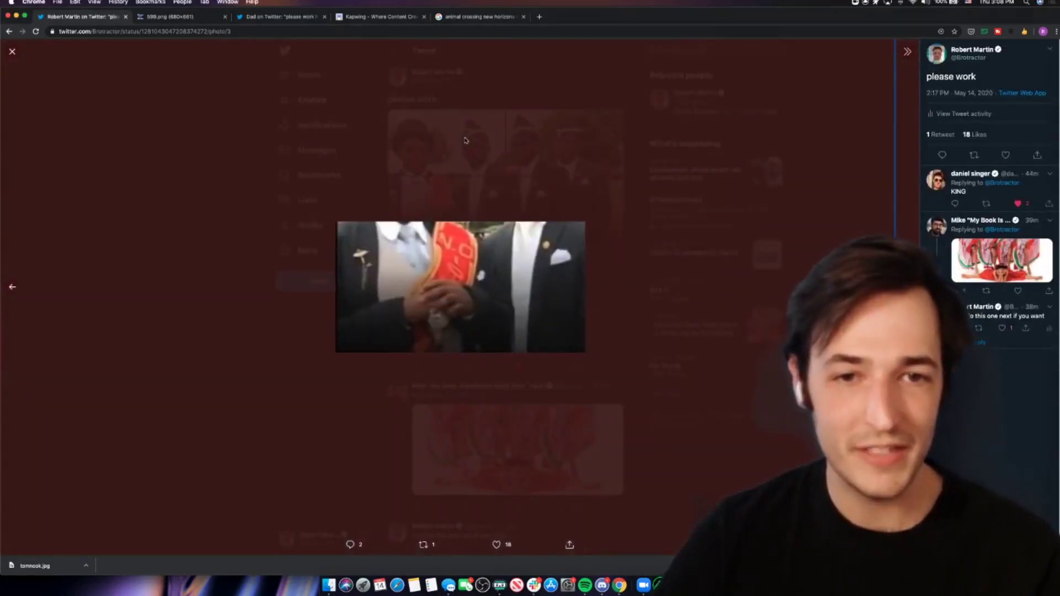
key("Escape")
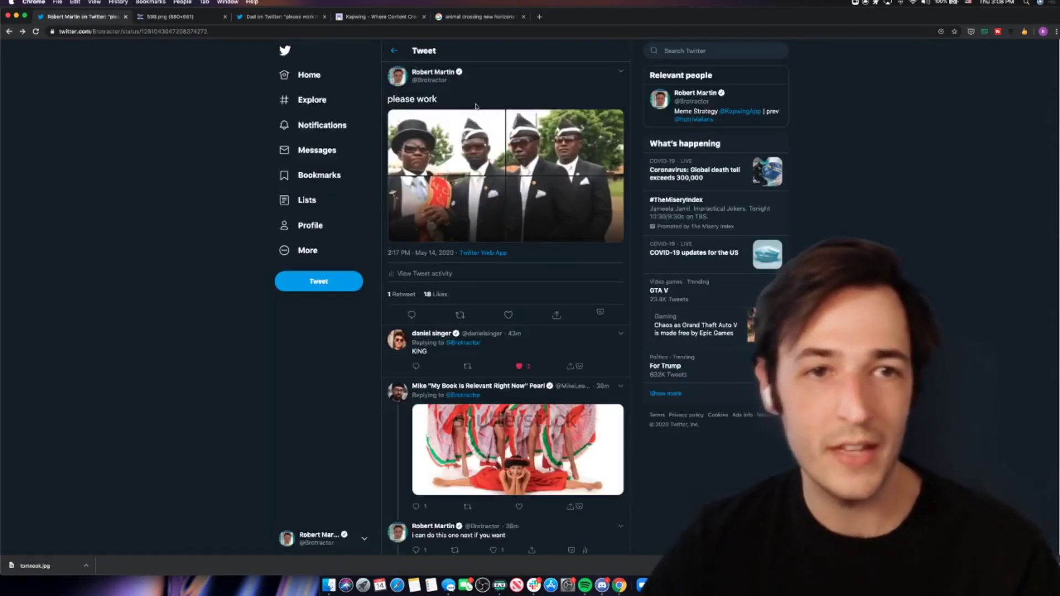
left_click(175, 18)
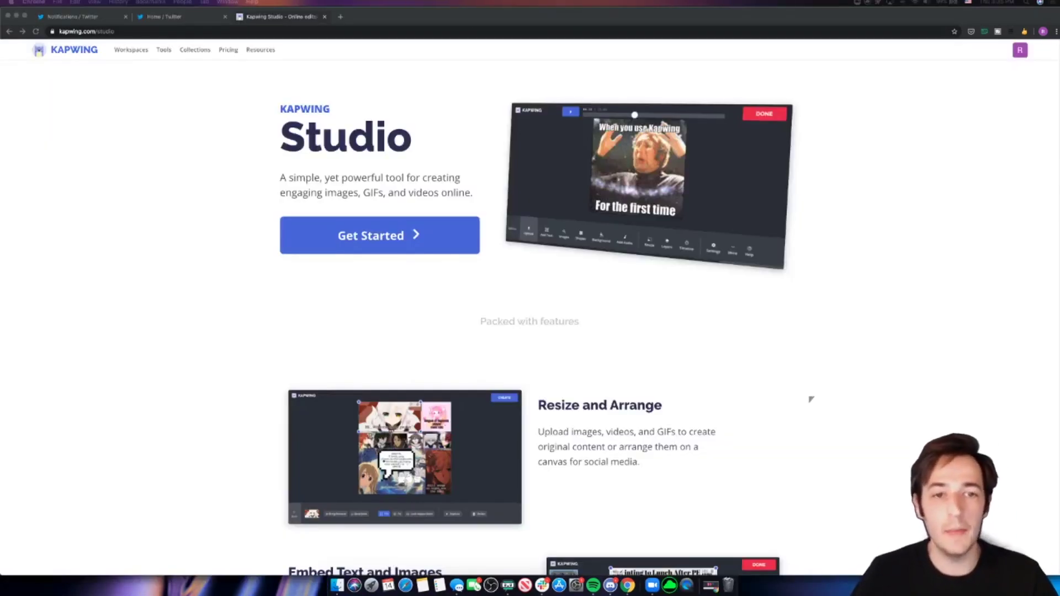
Start a new Kapwing Studio project on a blank canvas.
left_click(329, 376)
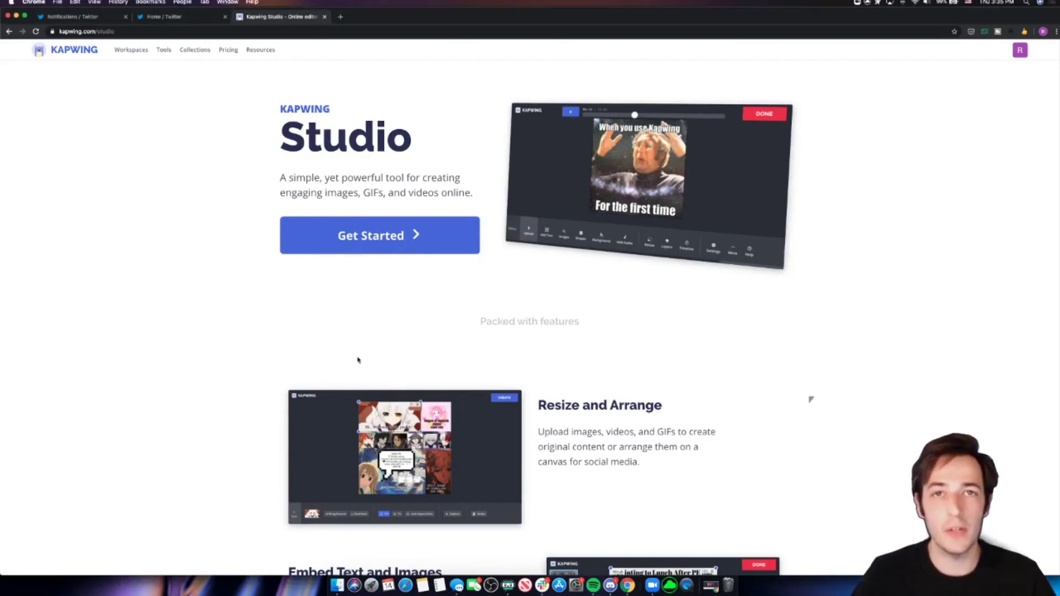
left_click(387, 238)
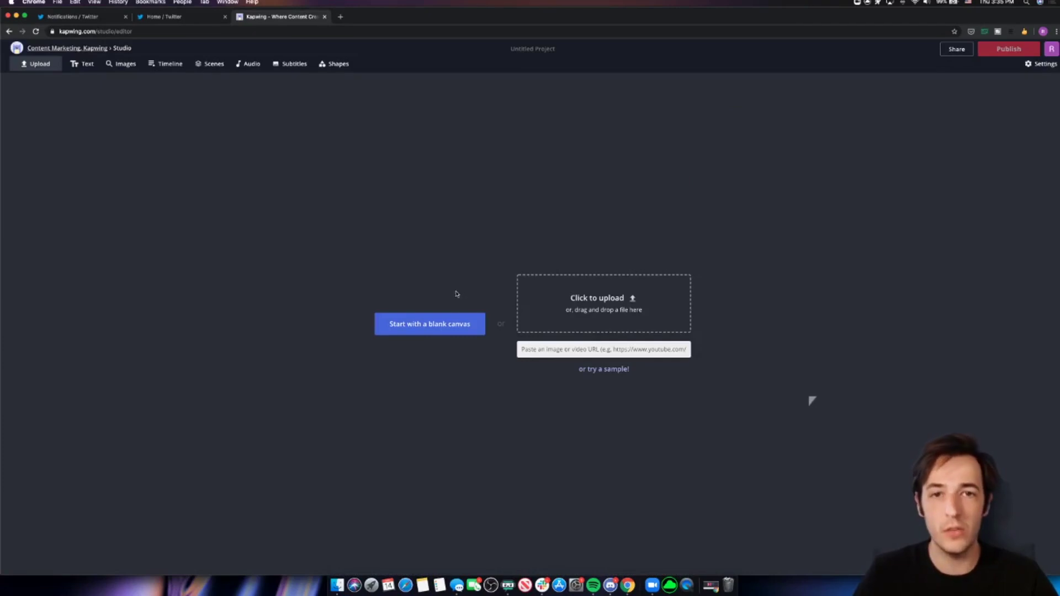
left_click(425, 331)
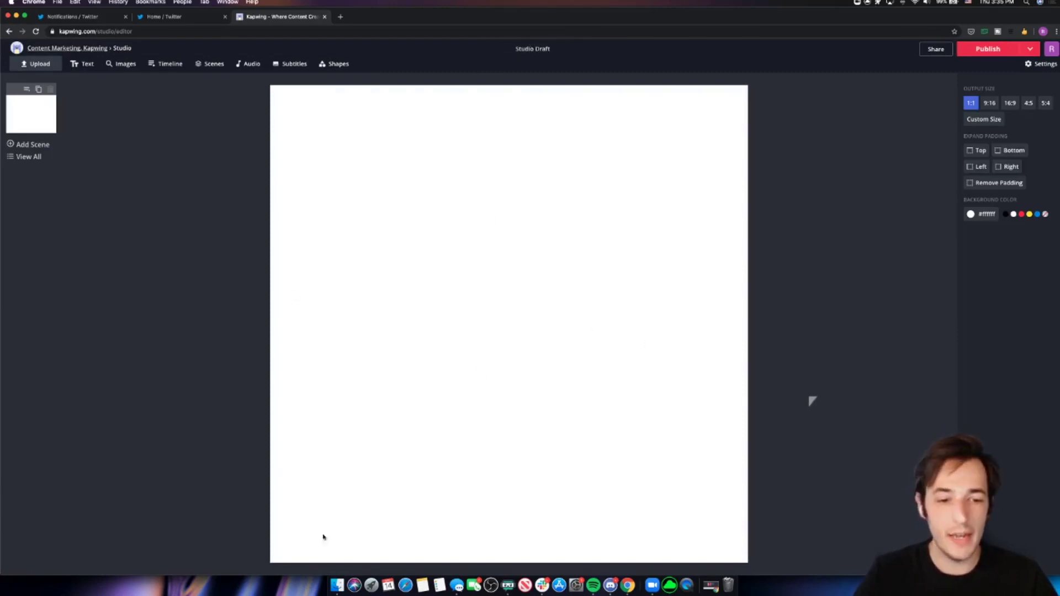
Drag tomnook.jpg from the desktop folder onto the canvas.
left_click(337, 584)
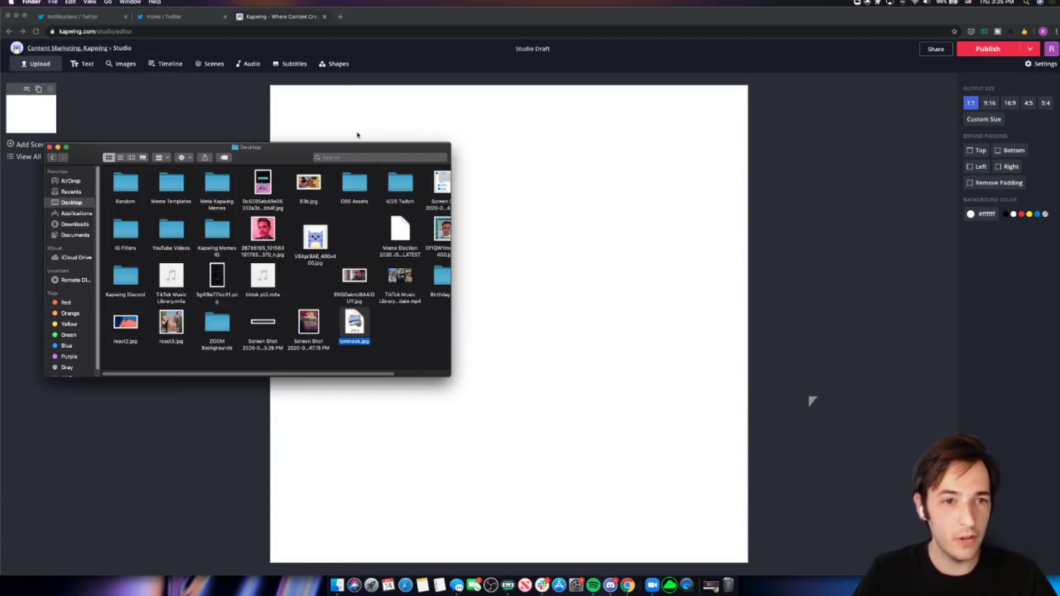
left_click_drag(356, 146, 311, 139)
left_click_drag(308, 319, 479, 324)
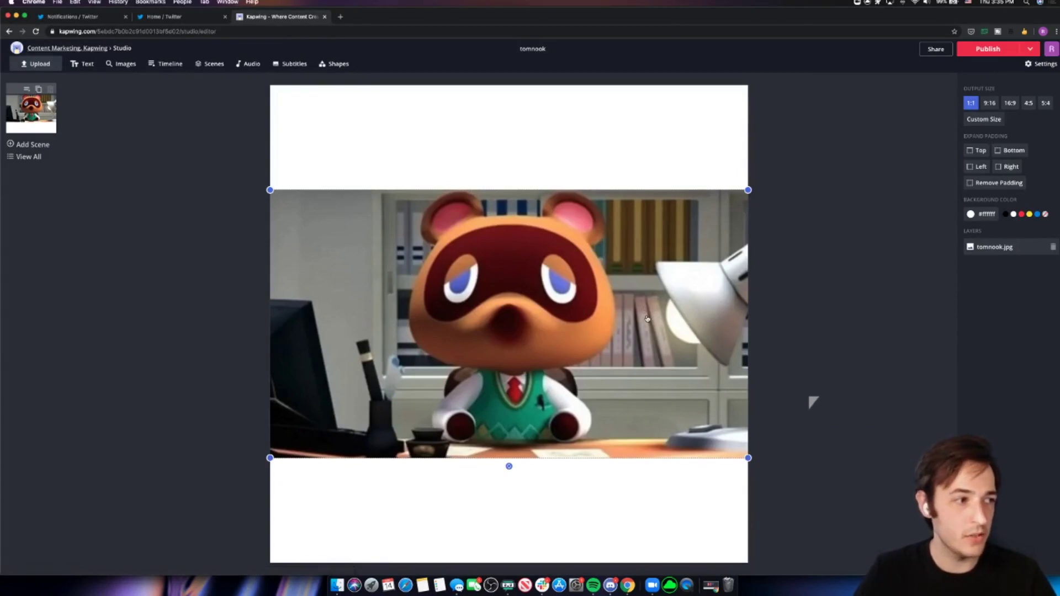
Set a custom canvas size of 200 x 100.
left_click(806, 249)
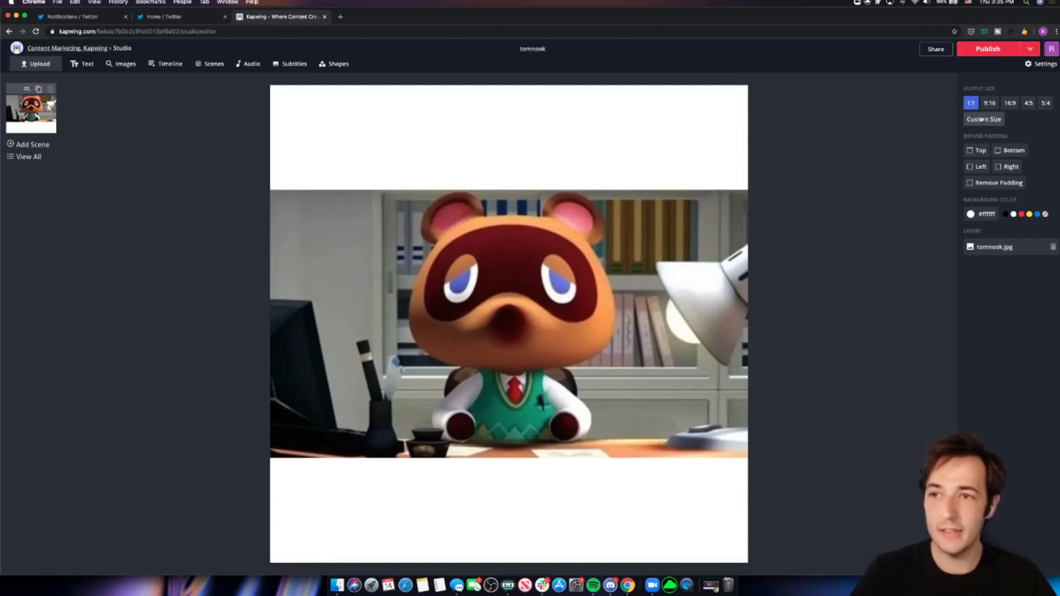
left_click(981, 120)
type("4")
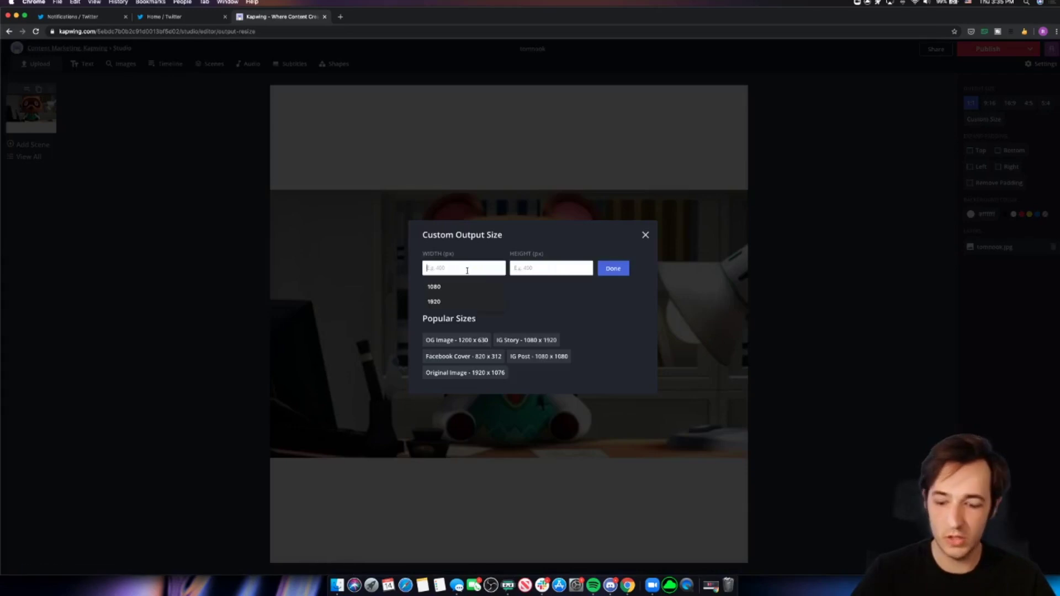
type("00")
key("Tab")
type("100")
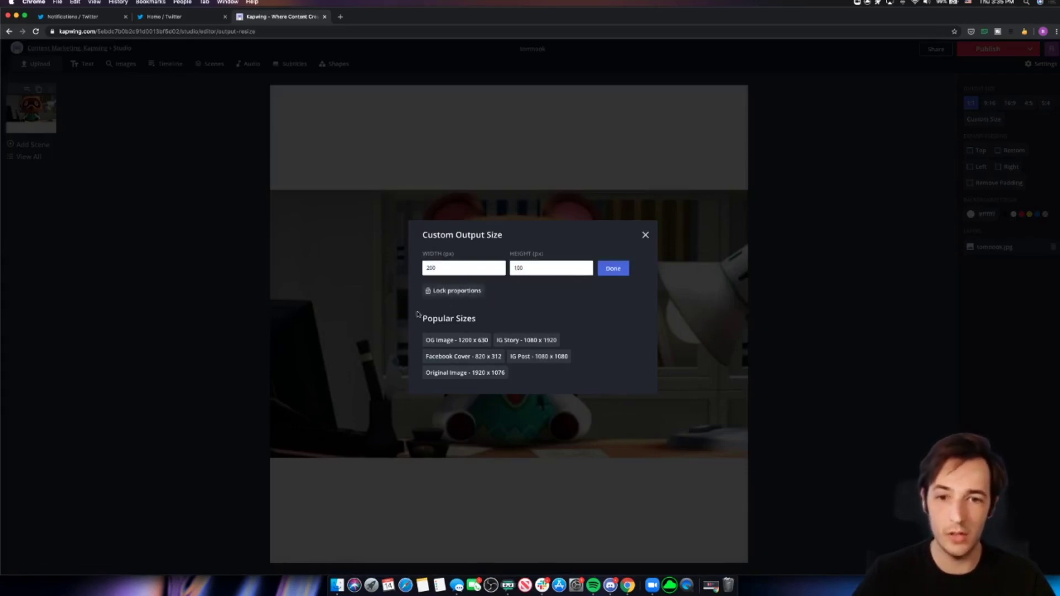
left_click(613, 268)
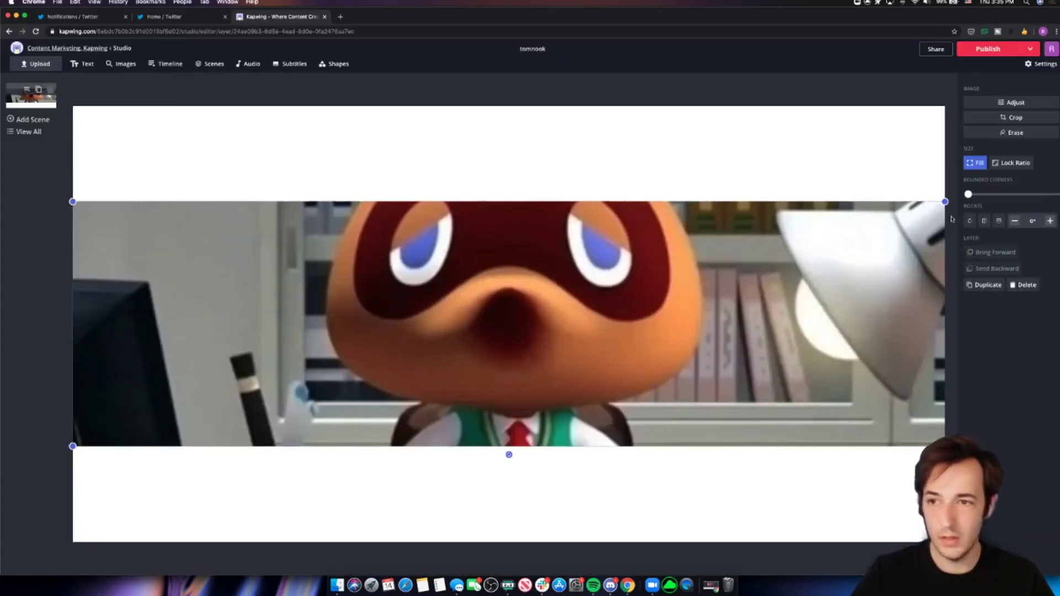
Stretch the Tom Nook image's top and bottom edges to fill the canvas.
left_click_drag(945, 201, 945, 106)
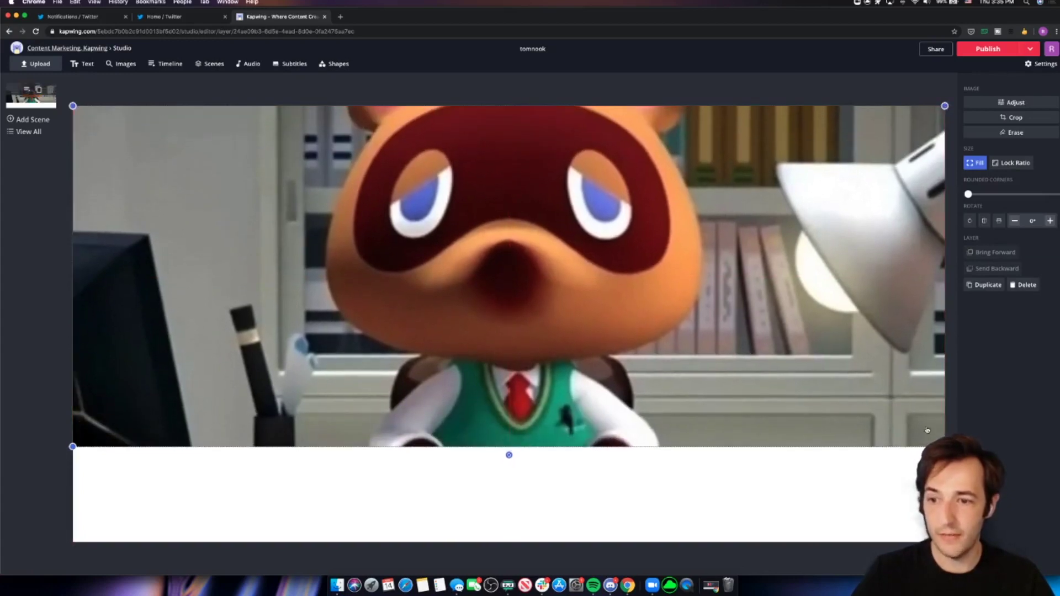
left_click_drag(72, 446, 73, 542)
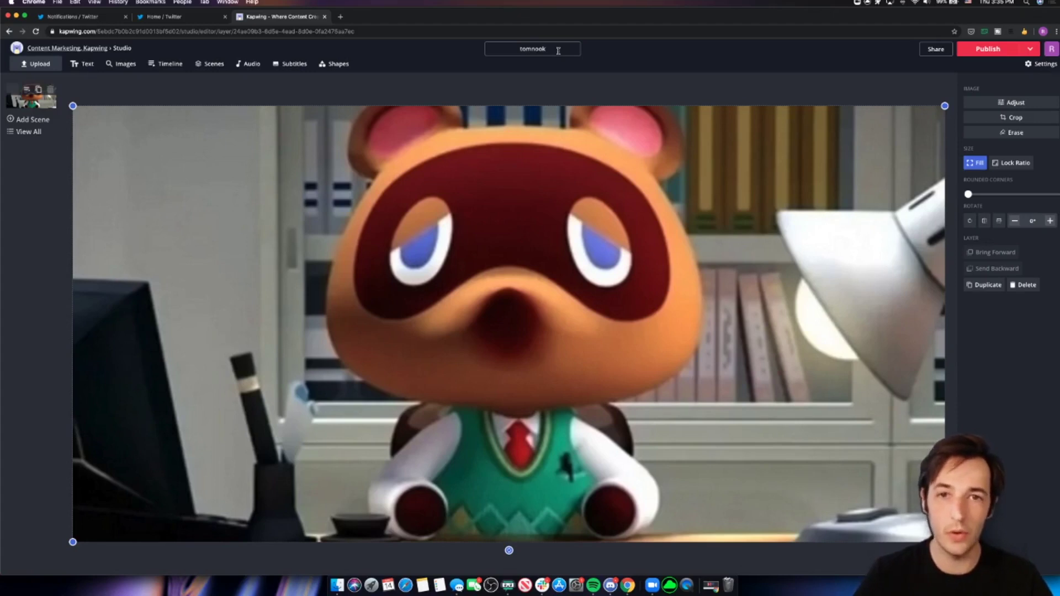
left_click(645, 85)
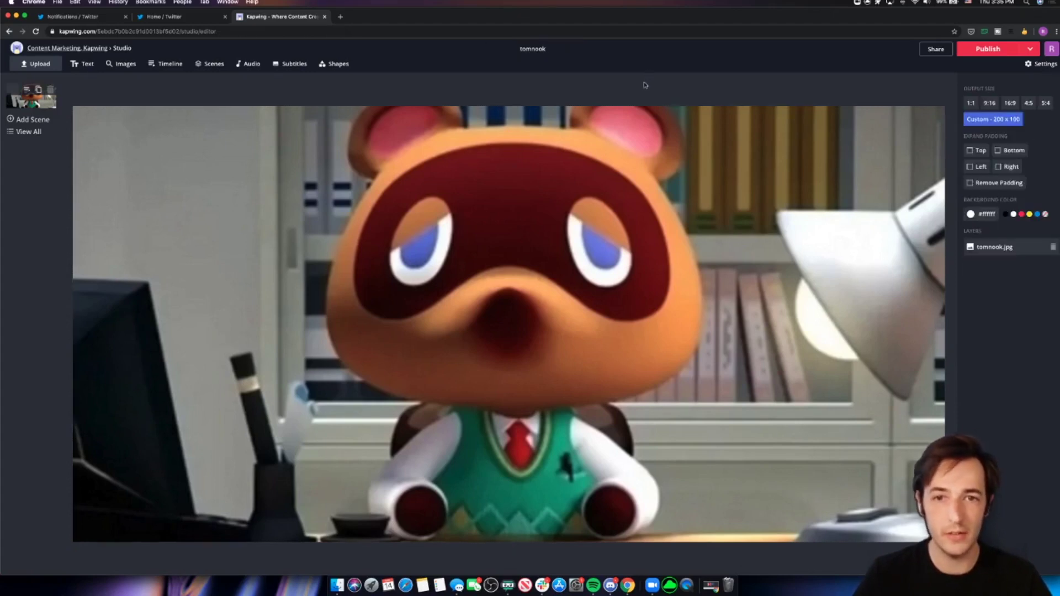
Select the Tom Nook layer and crop it to the upper-left quarter of the image.
left_click(604, 201)
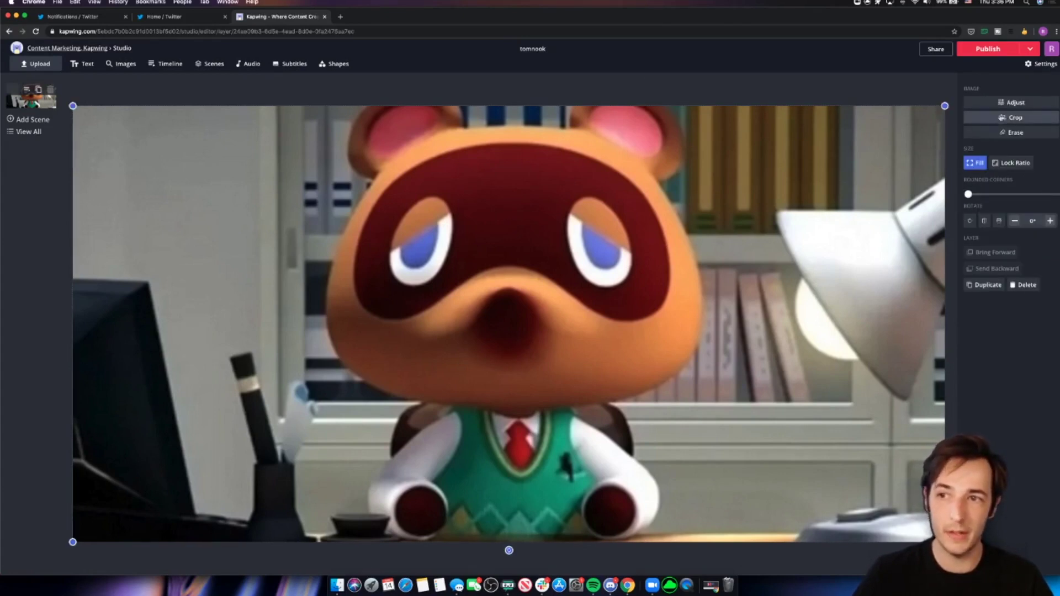
left_click(1002, 117)
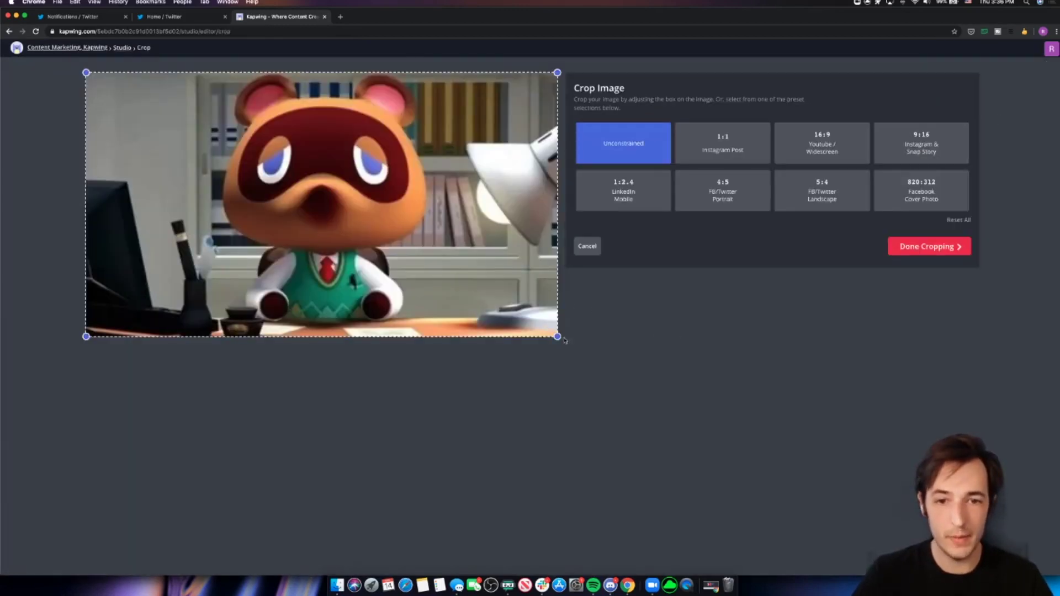
left_click_drag(558, 337, 322, 207)
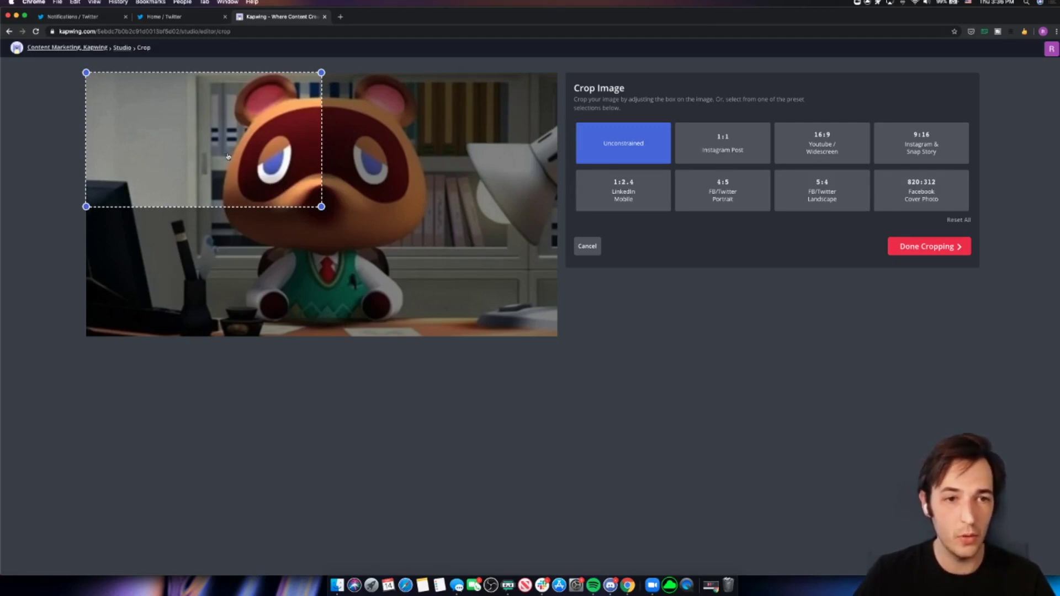
left_click_drag(223, 149, 231, 170)
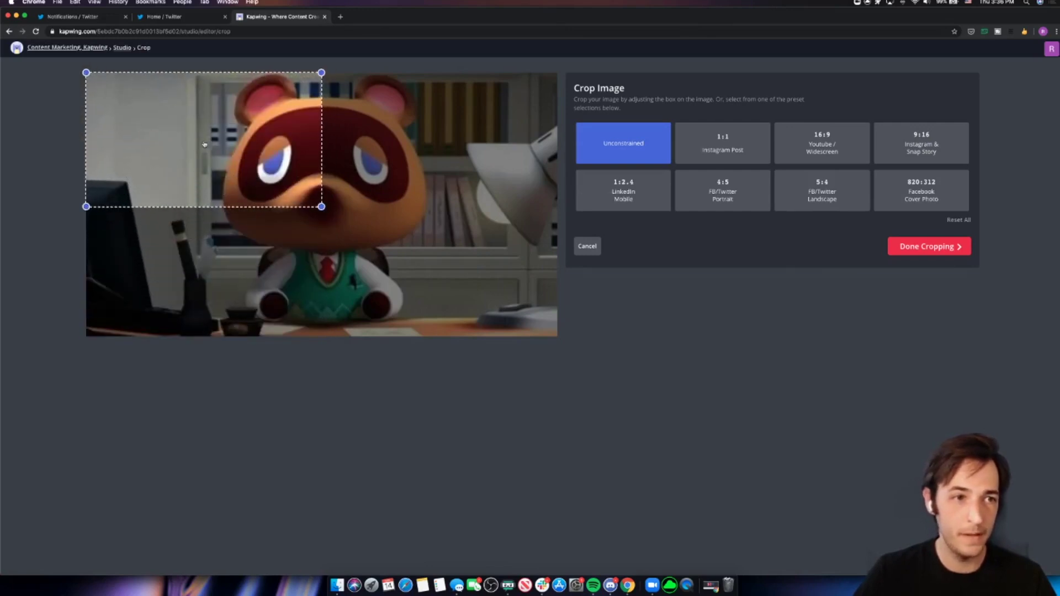
left_click_drag(322, 206, 325, 218)
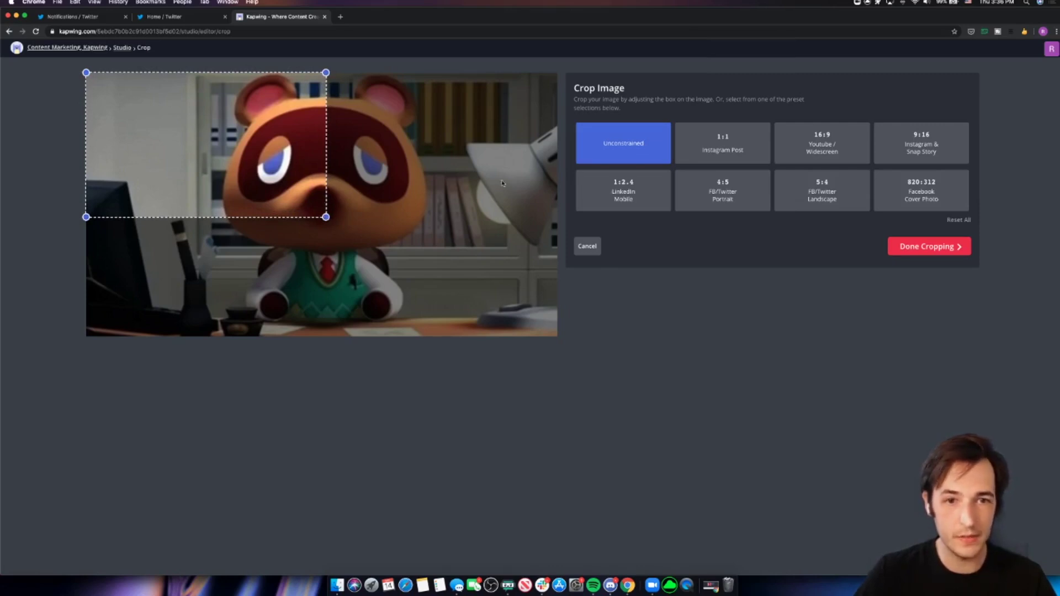
left_click(938, 255)
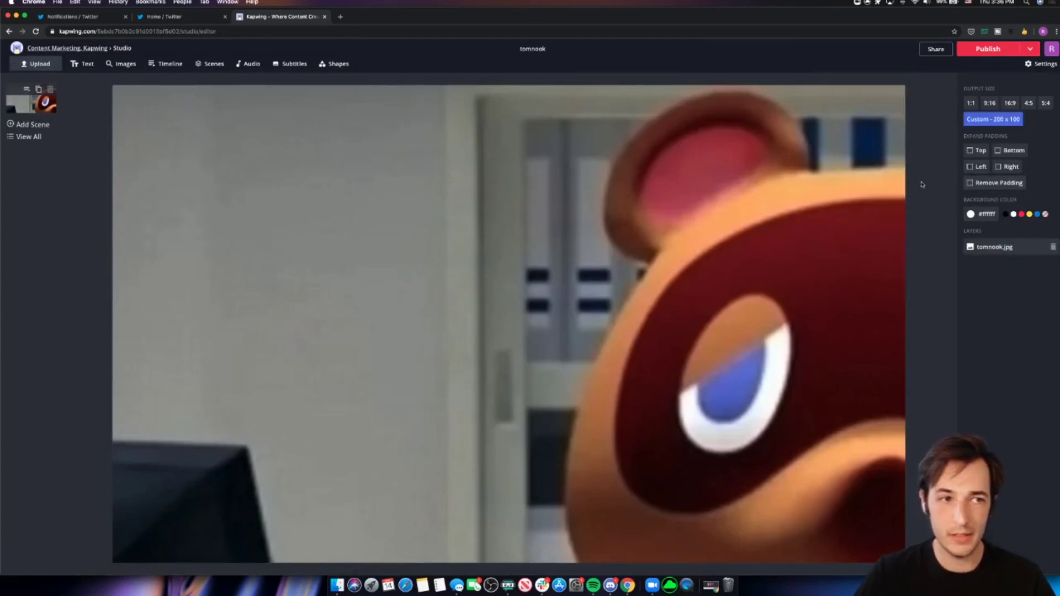
Reconfirm the 200 x 100 output size and retitle the project 'tomnook 1'.
left_click(997, 122)
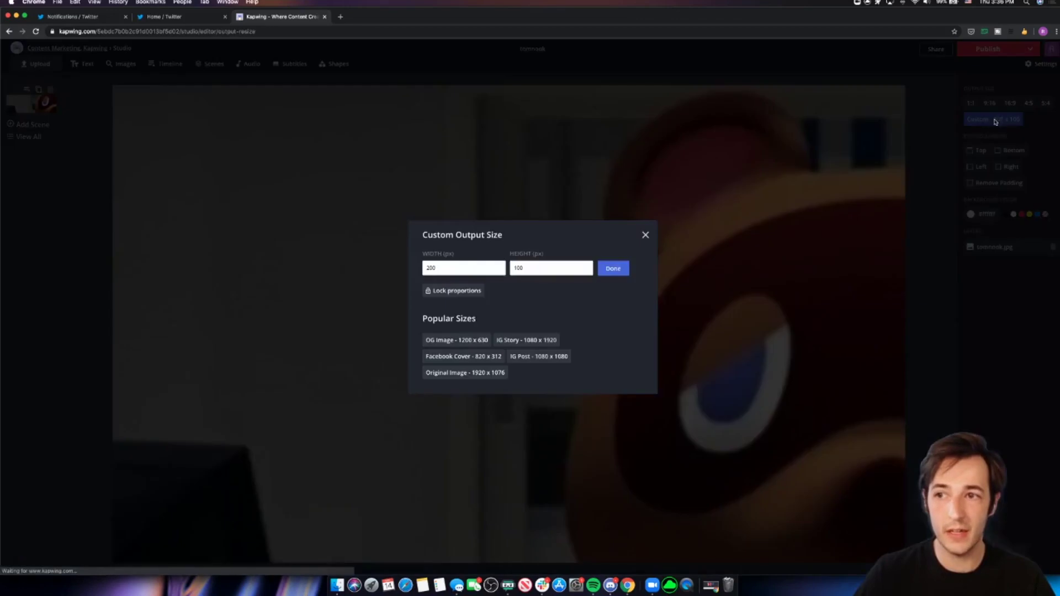
left_click(618, 270)
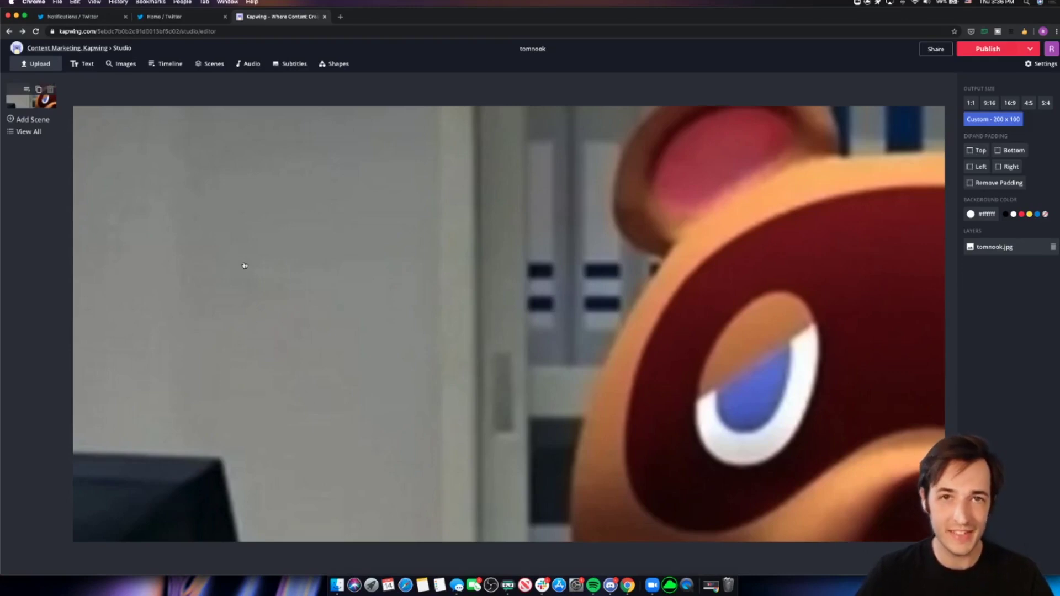
left_click(532, 49)
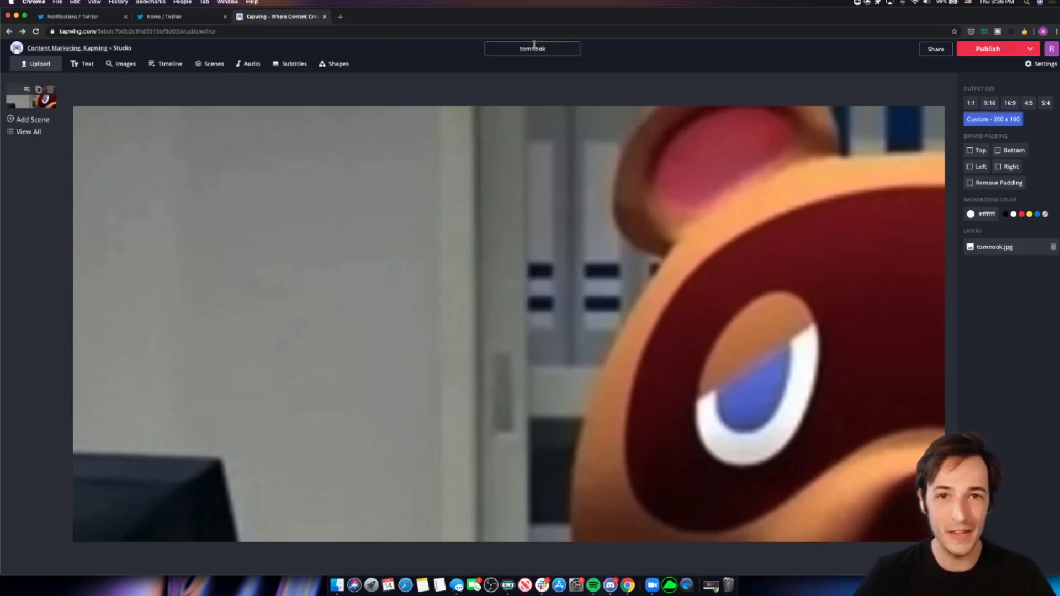
type("1")
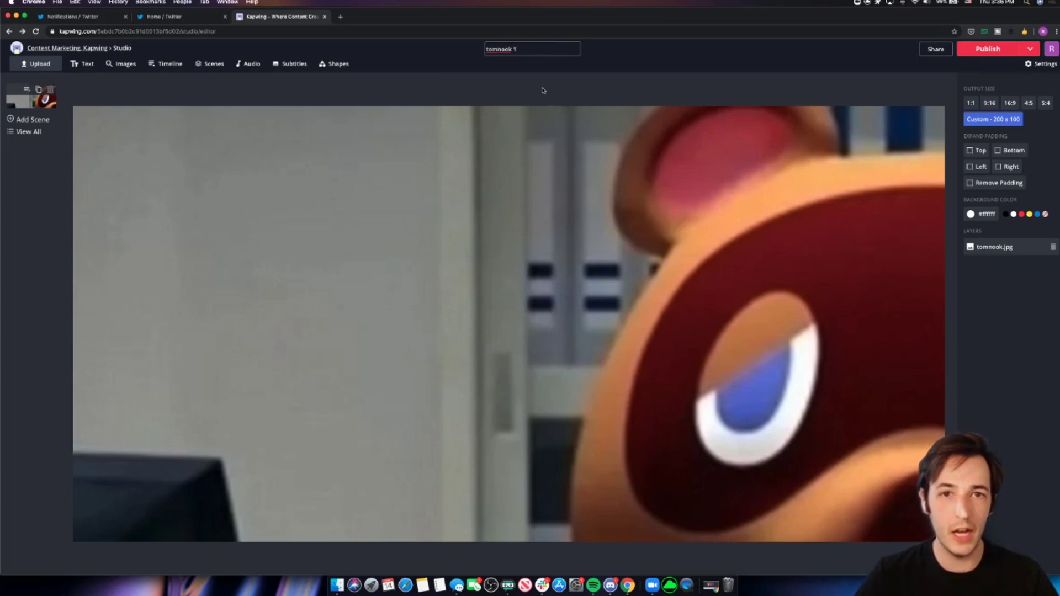
key("Return")
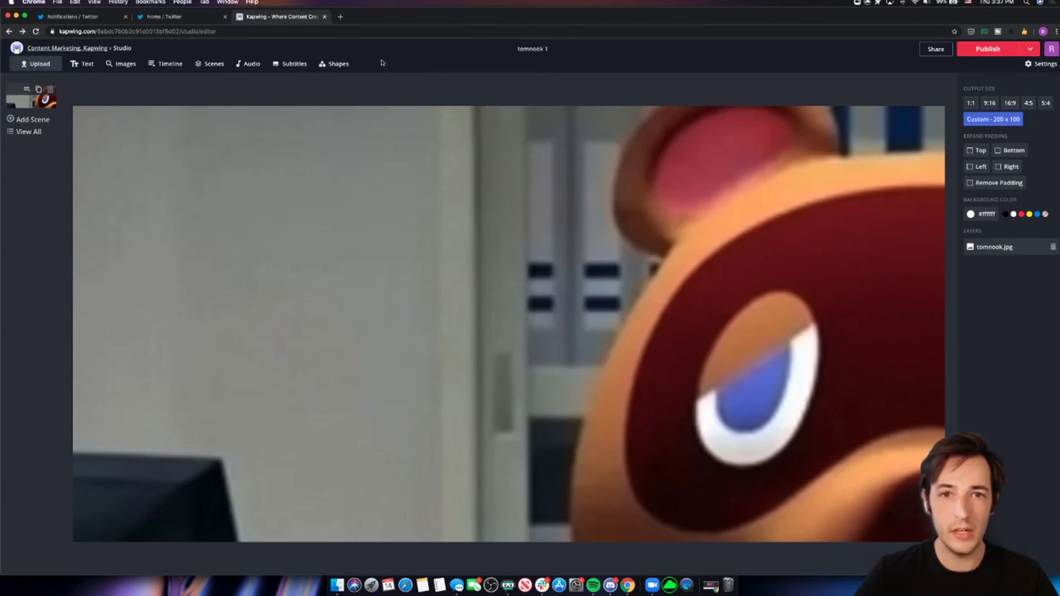
Publish 'tomnook 1', download the image, and return to the editor with the image selected.
left_click(992, 51)
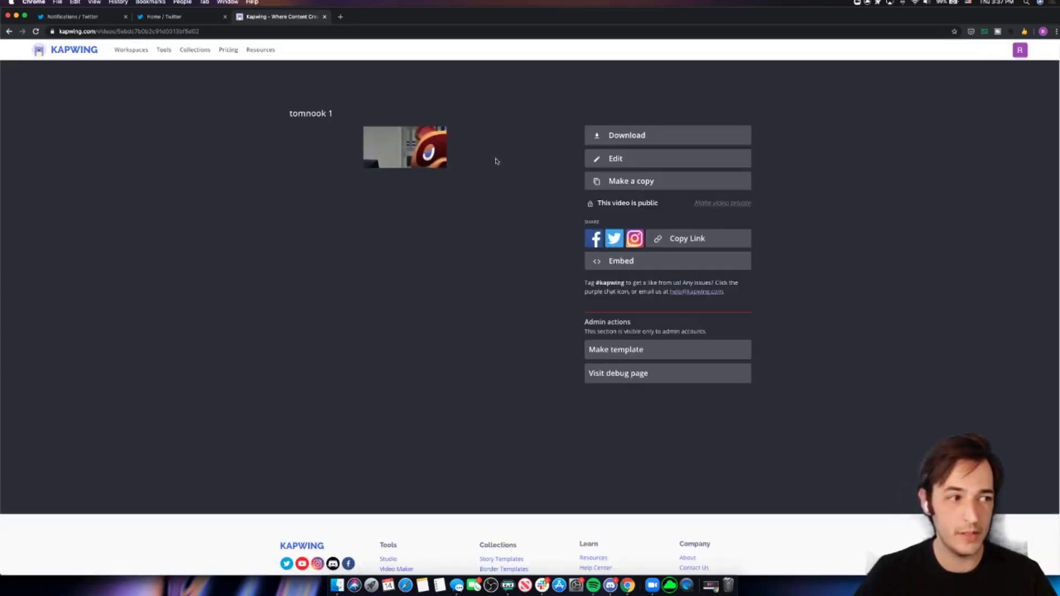
left_click(657, 138)
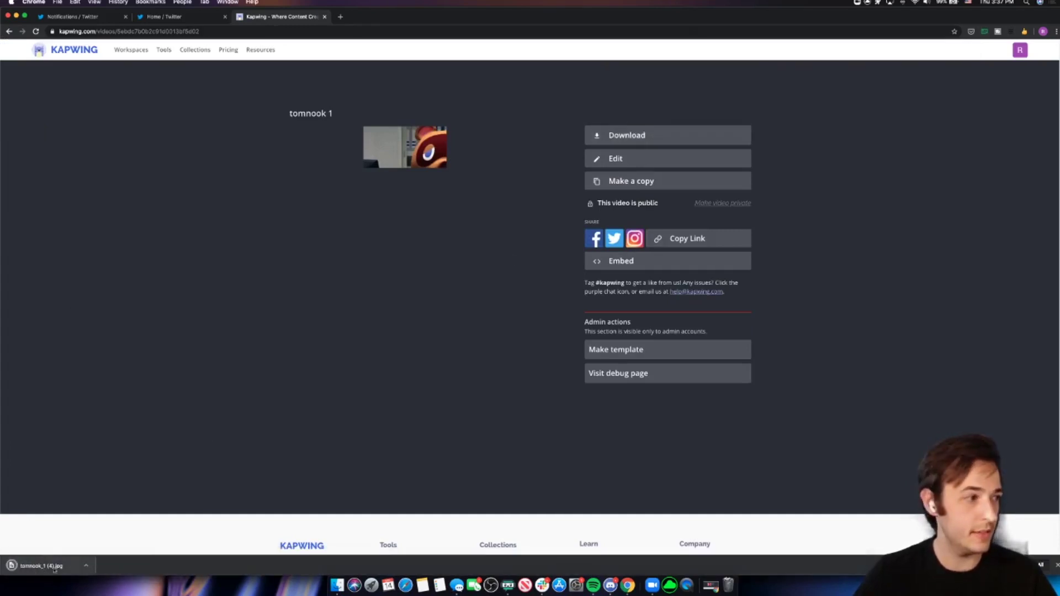
left_click(637, 160)
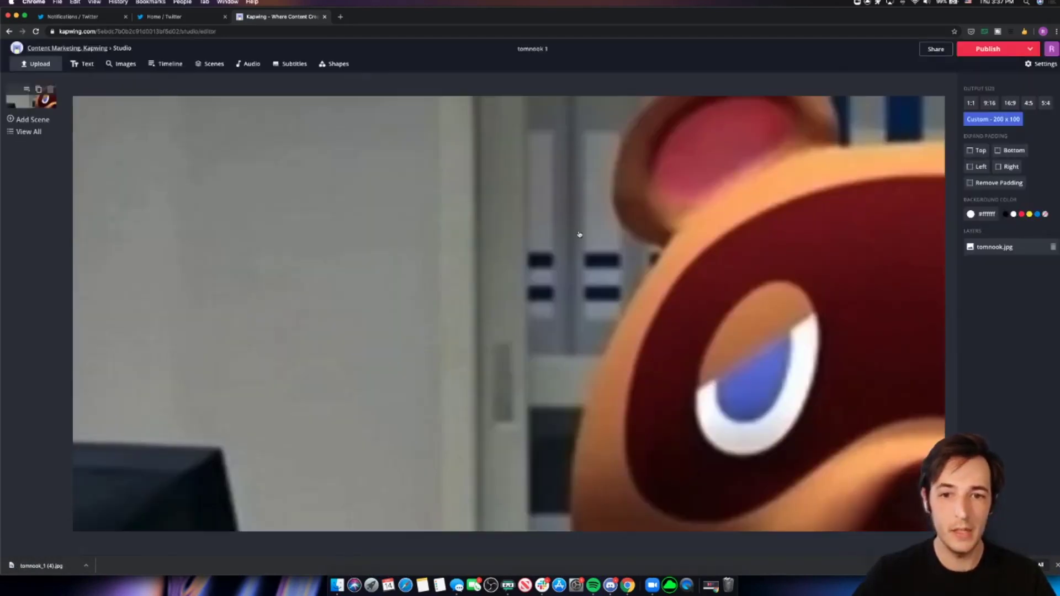
left_click(579, 234)
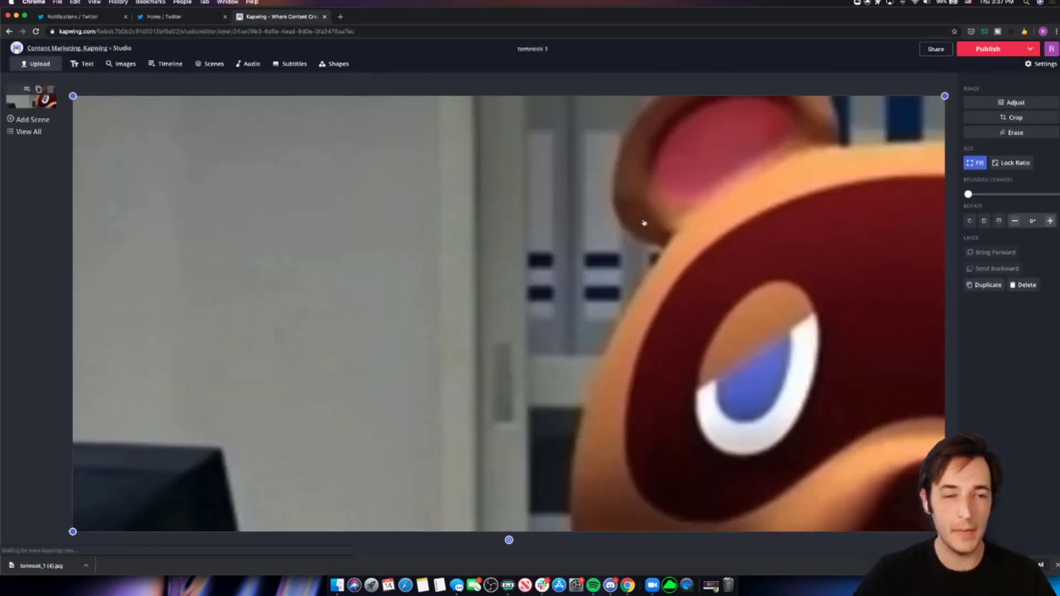
Recrop the image to its top-right quadrant.
left_click(1023, 121)
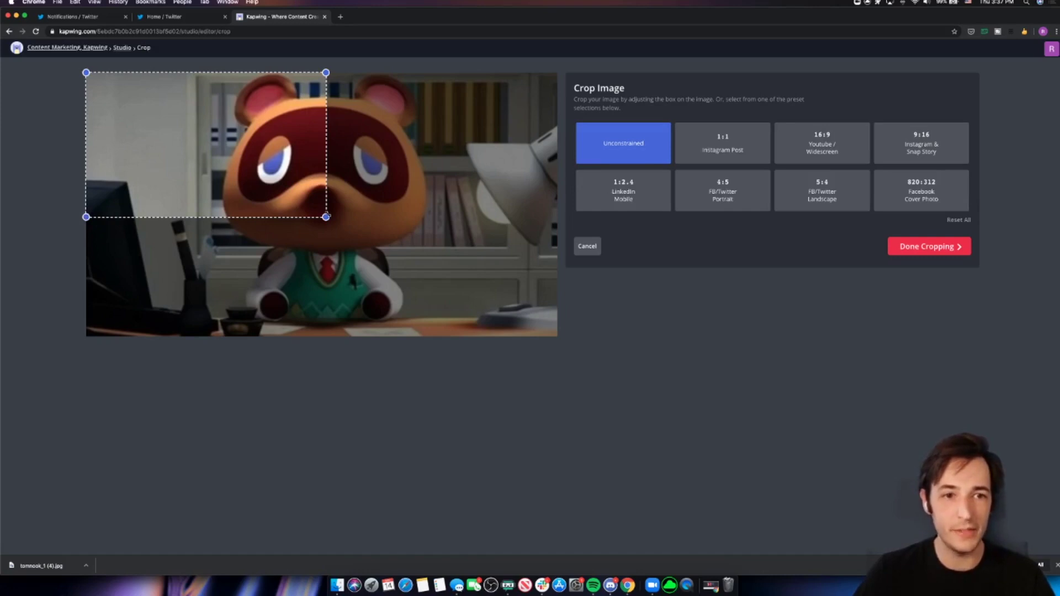
left_click_drag(86, 217, 274, 220)
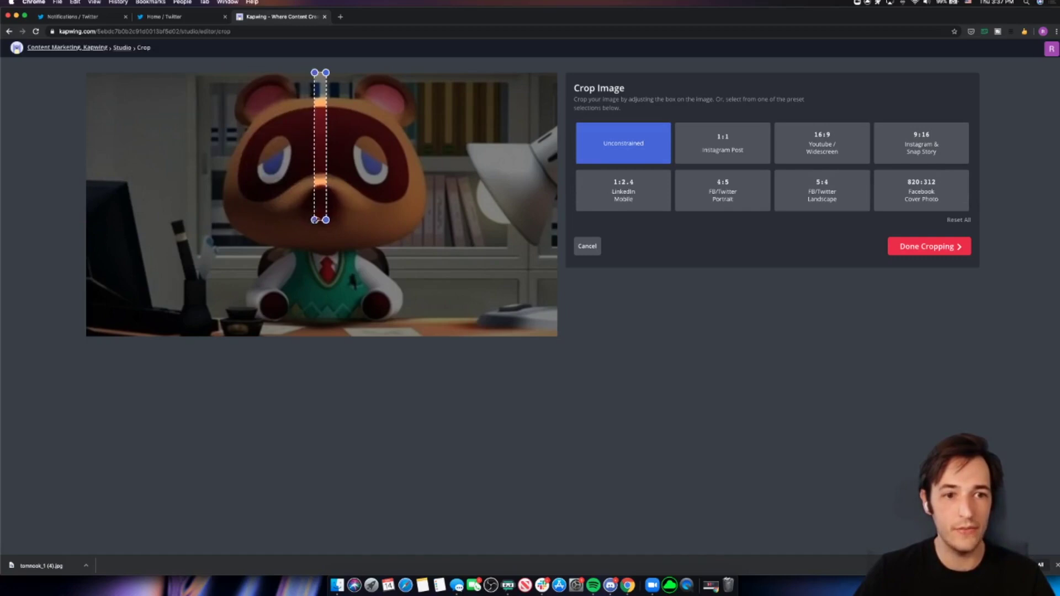
left_click_drag(315, 219, 559, 224)
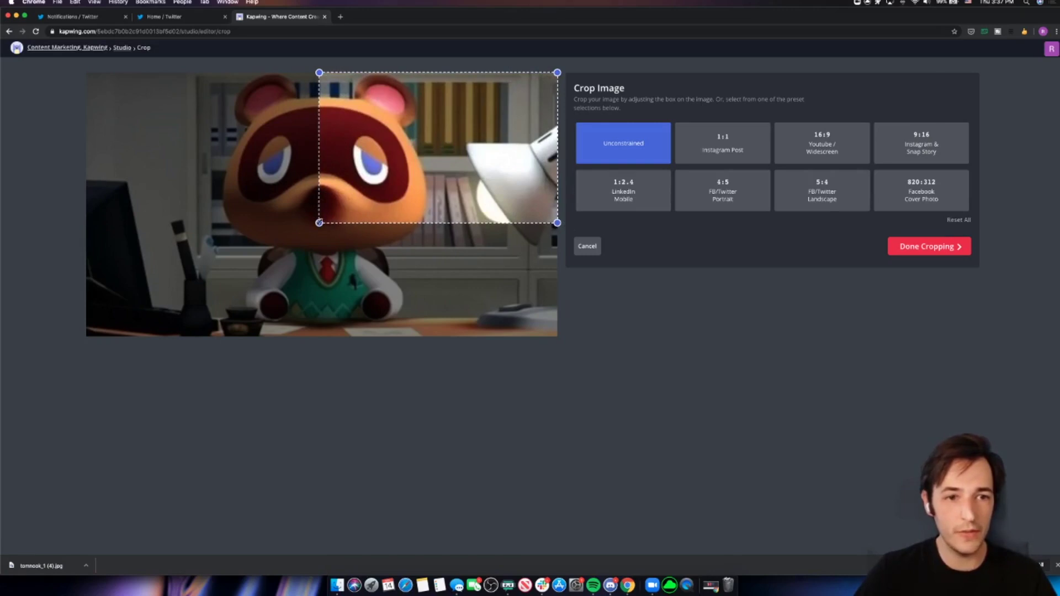
left_click_drag(319, 222, 319, 221)
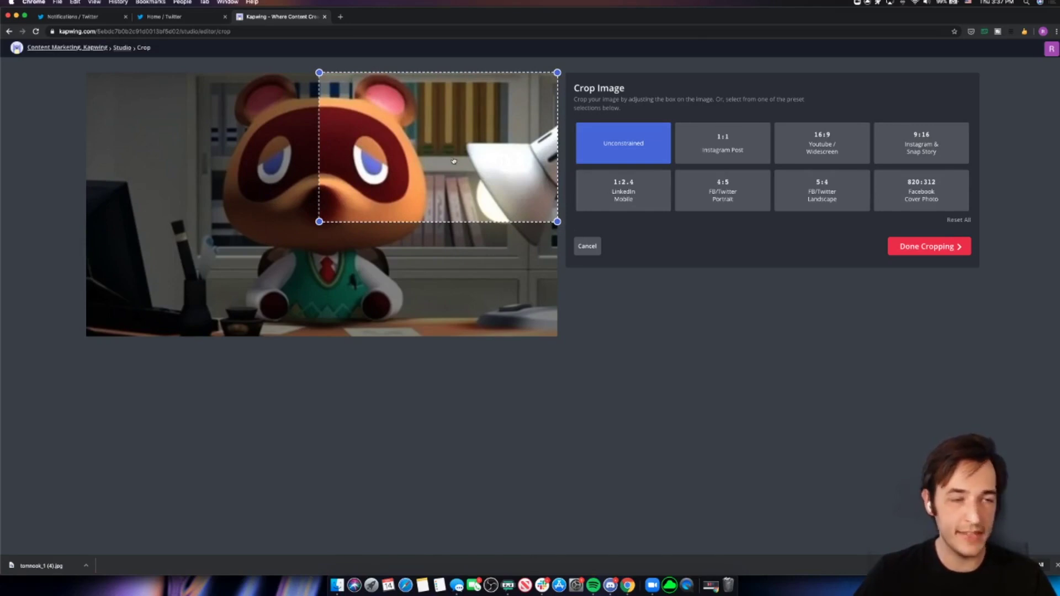
left_click(928, 248)
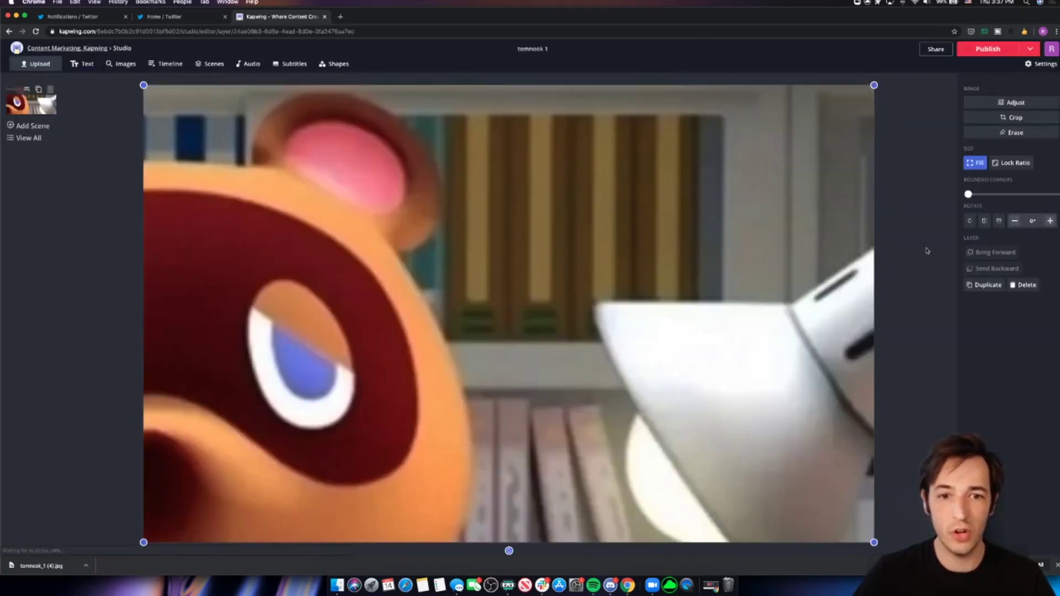
Keep the custom output size at 200 x 100.
left_click(921, 162)
left_click(986, 121)
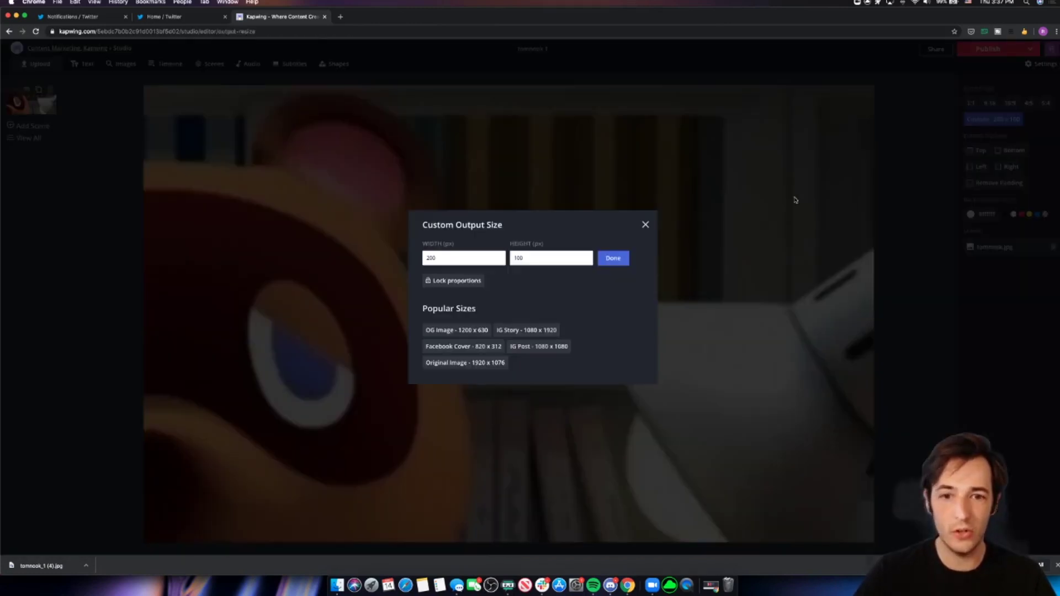
left_click(619, 261)
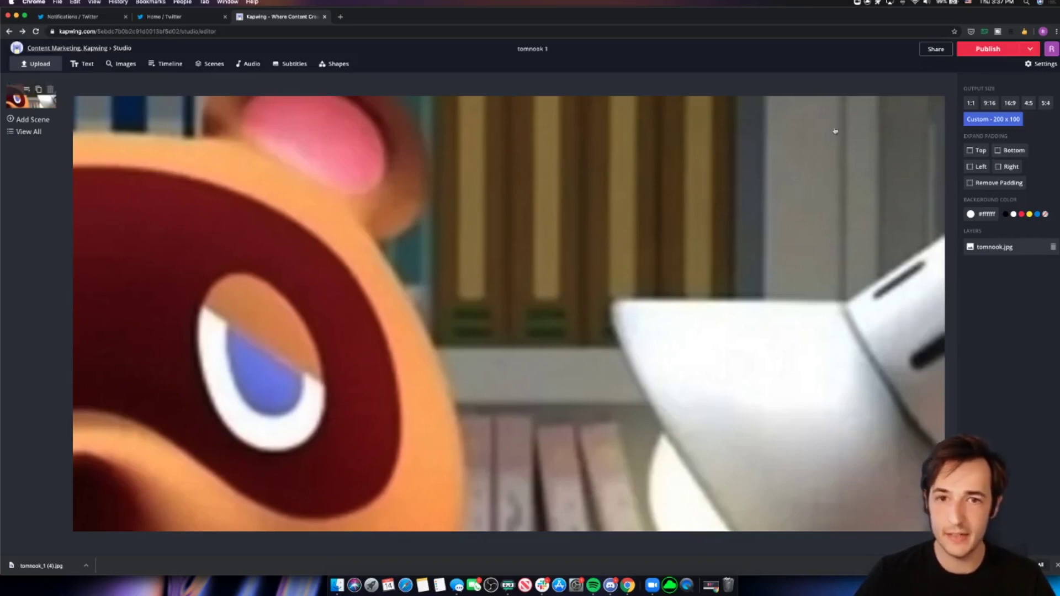
Rename the project 'tomnook 2', publish it, and download the image.
left_click(536, 49)
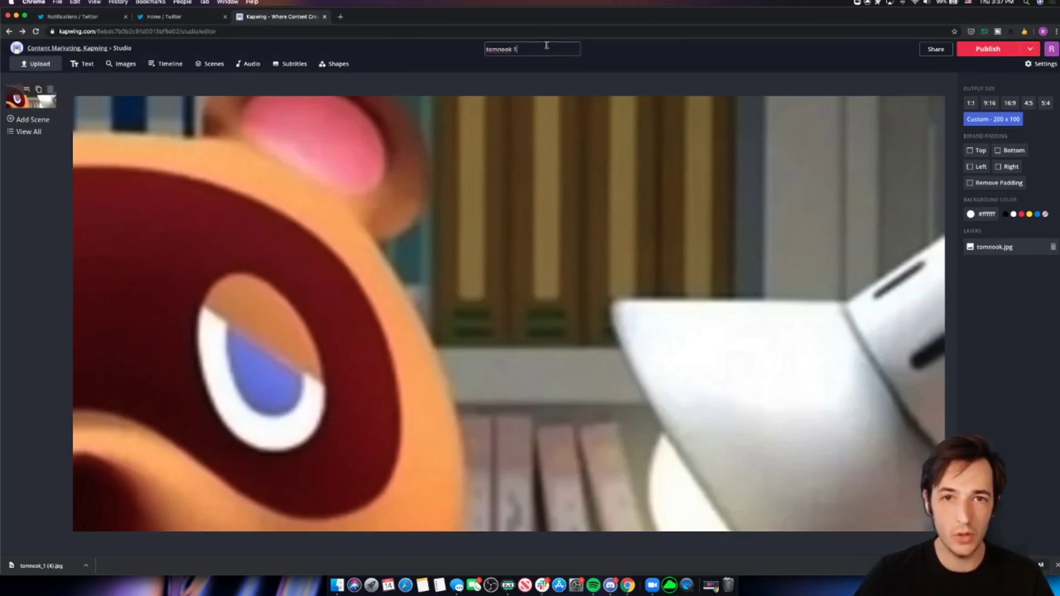
key("BackSpace")
type("2")
left_click(994, 49)
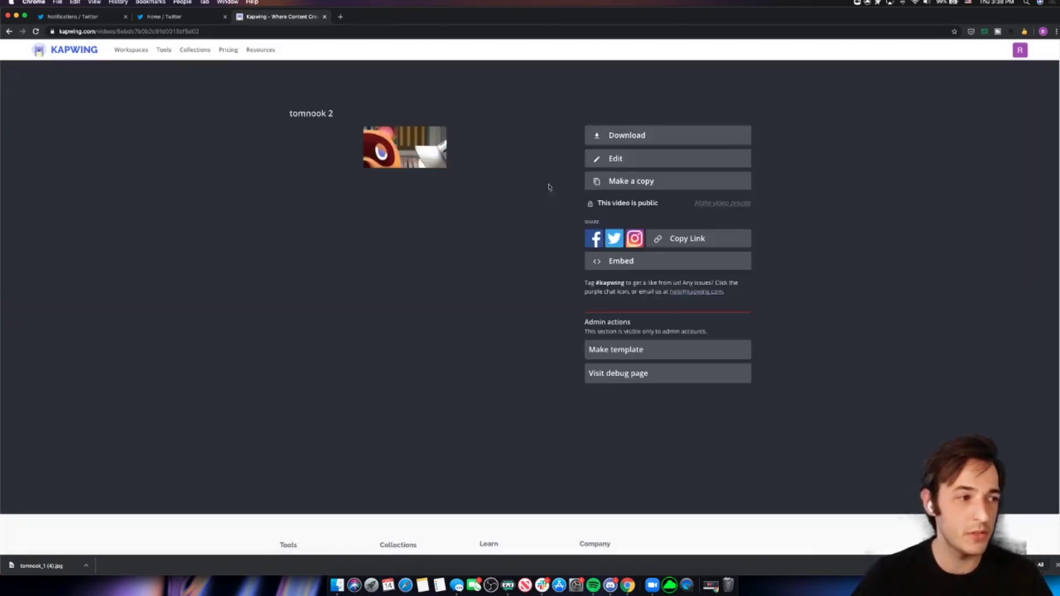
left_click(638, 140)
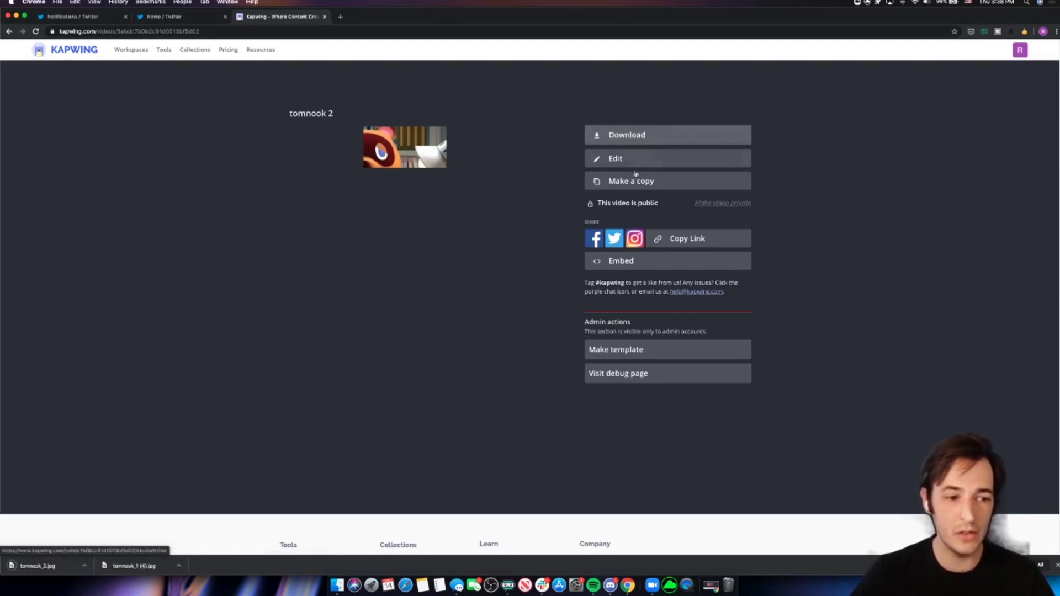
Back in the editor, recrop the image to its bottom-right quadrant.
left_click(620, 159)
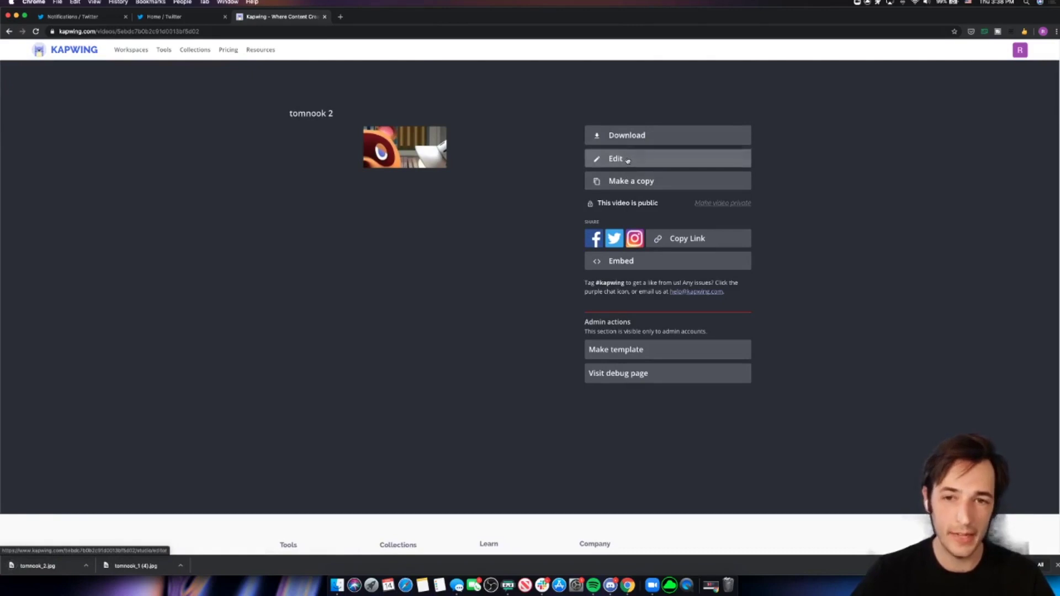
left_click(851, 195)
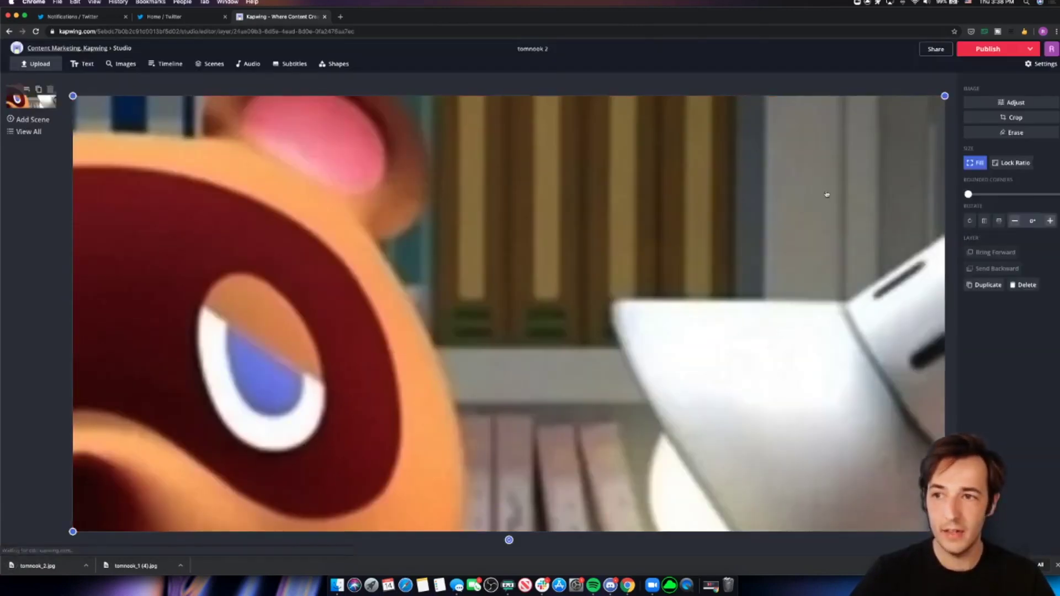
left_click(1015, 118)
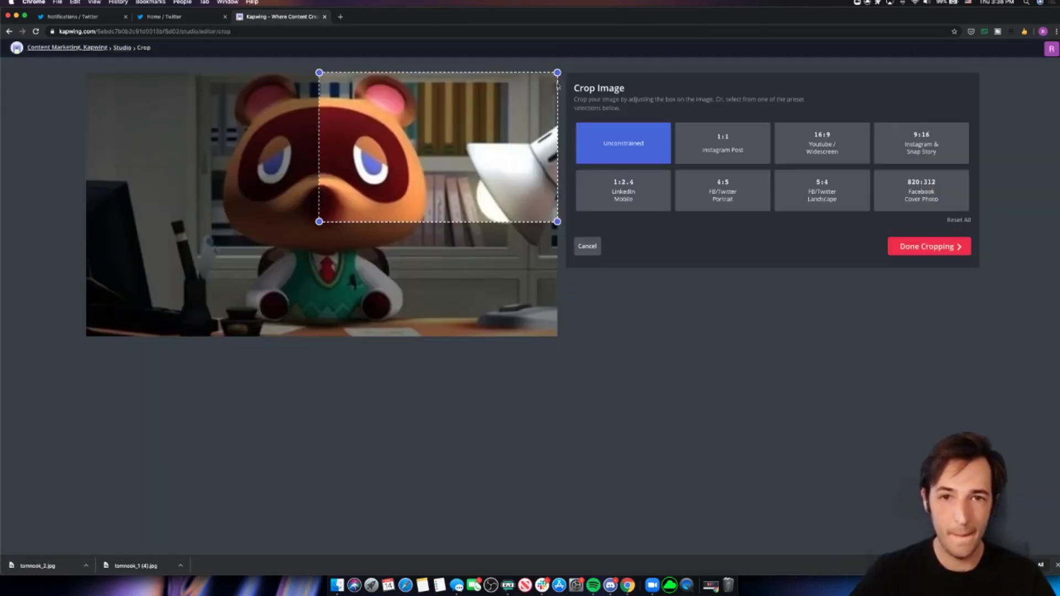
left_click_drag(558, 73, 567, 355)
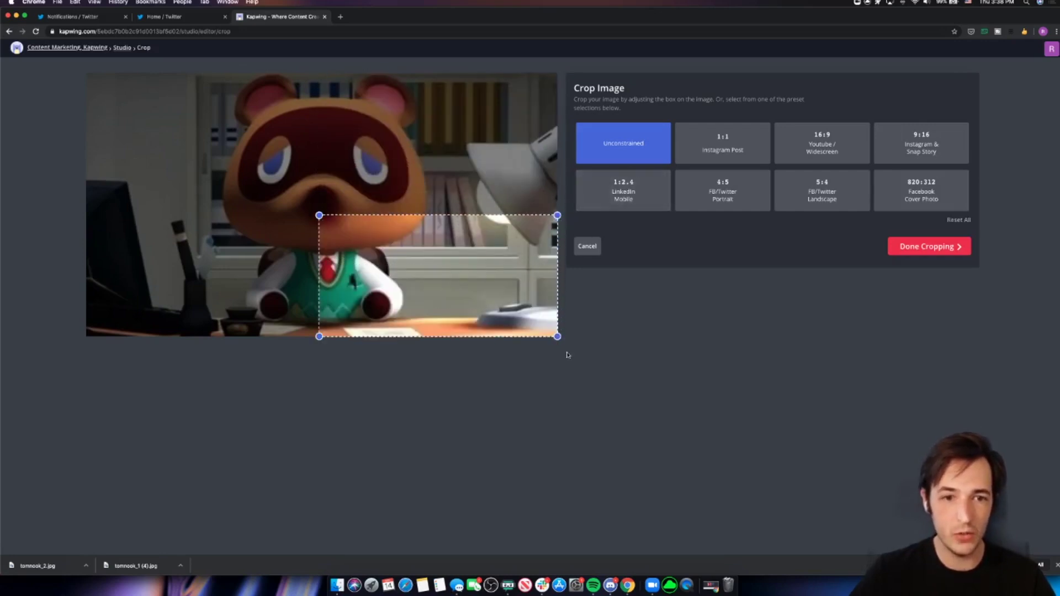
left_click(930, 246)
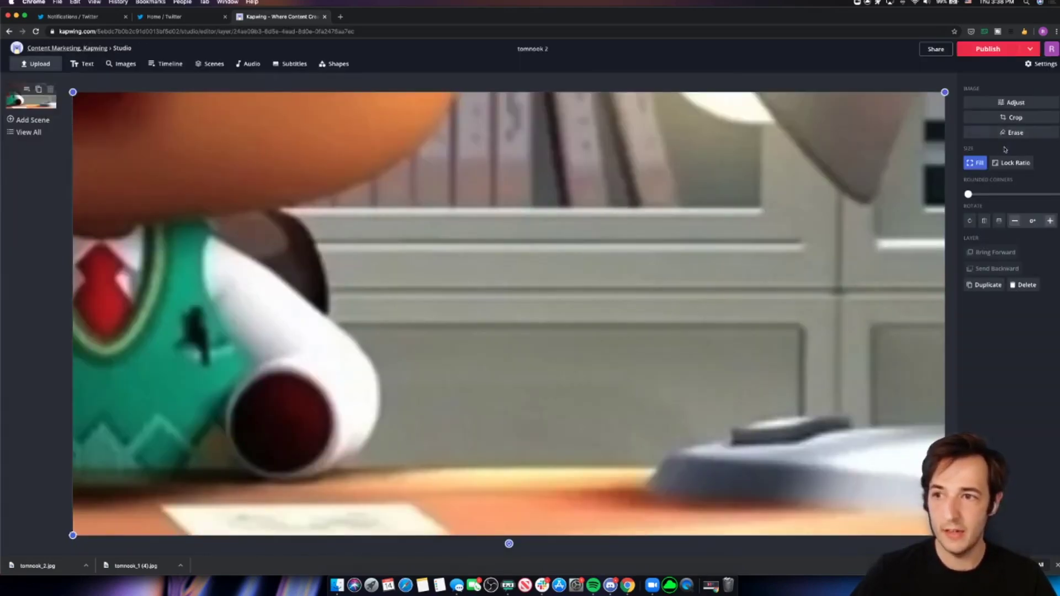
Keep the custom output size at 200 x 100.
left_click(901, 79)
left_click(1003, 122)
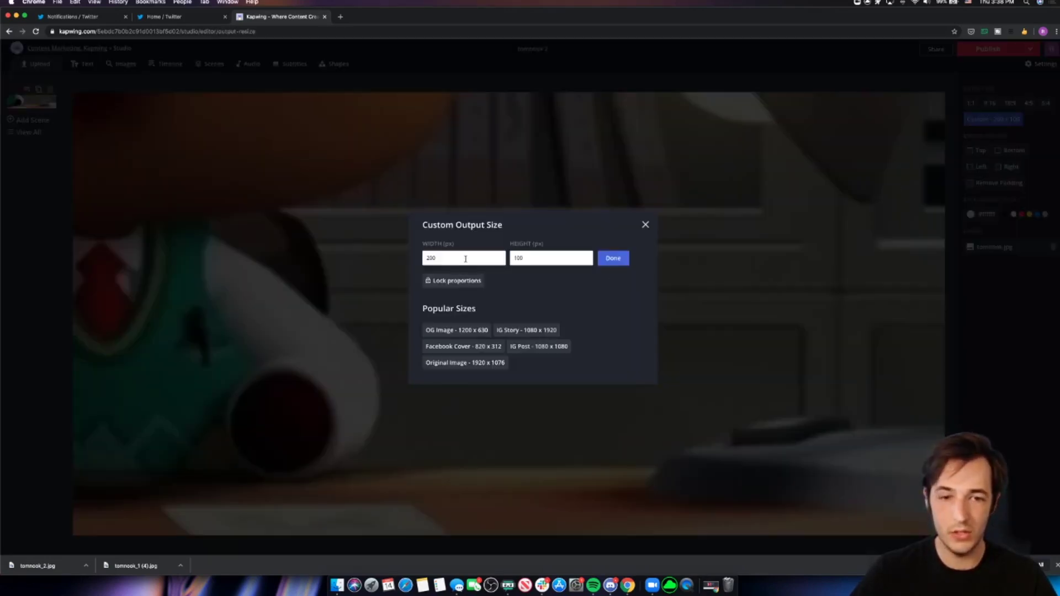
left_click(617, 261)
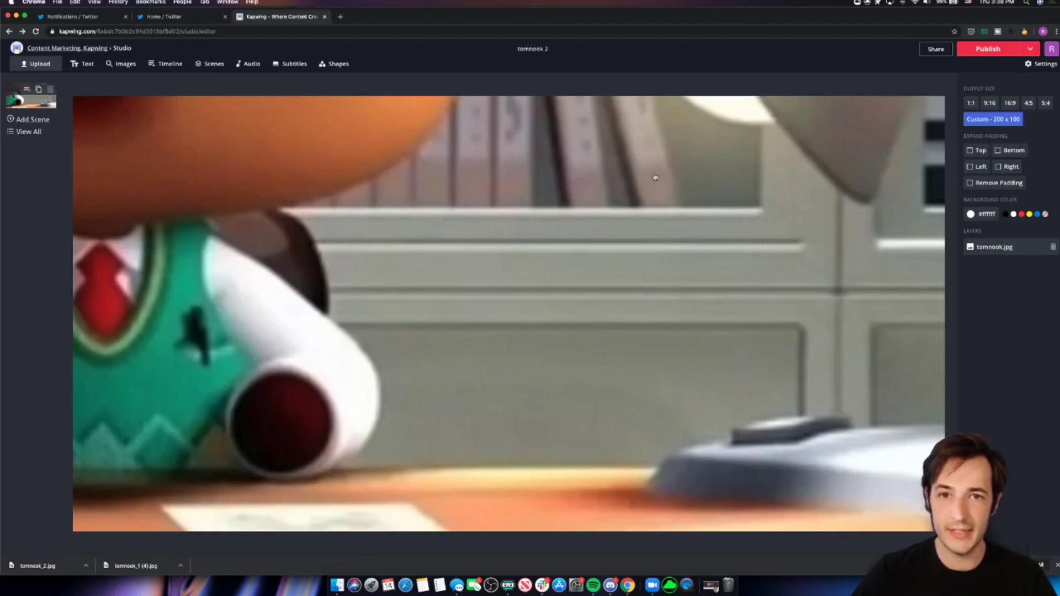
Rename the project 'tomnook 3', publish it, and download the image.
left_click(544, 46)
key("BackSpace")
type("3")
key("Return")
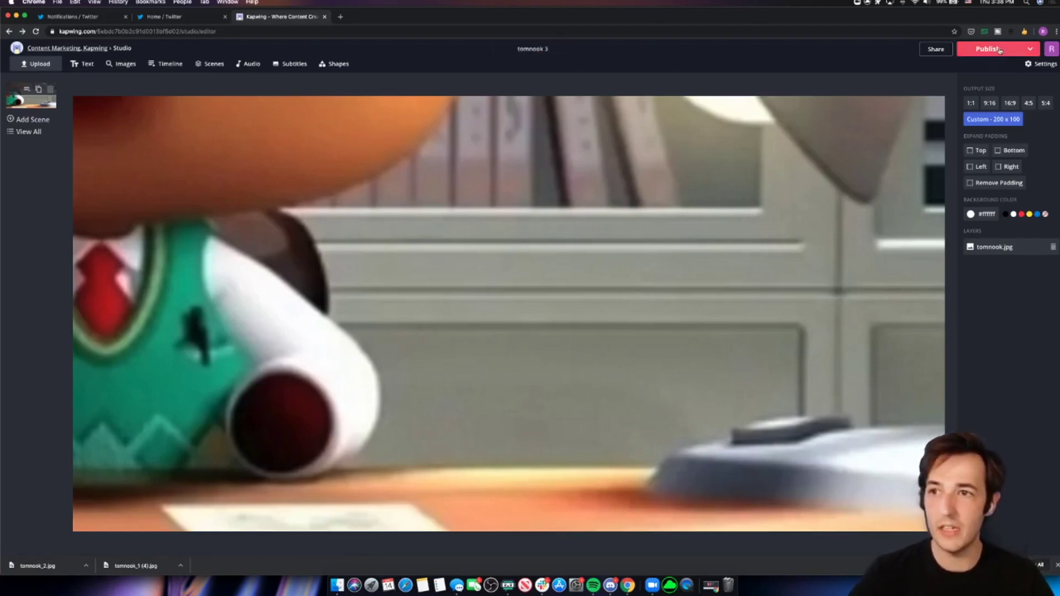
left_click(1000, 50)
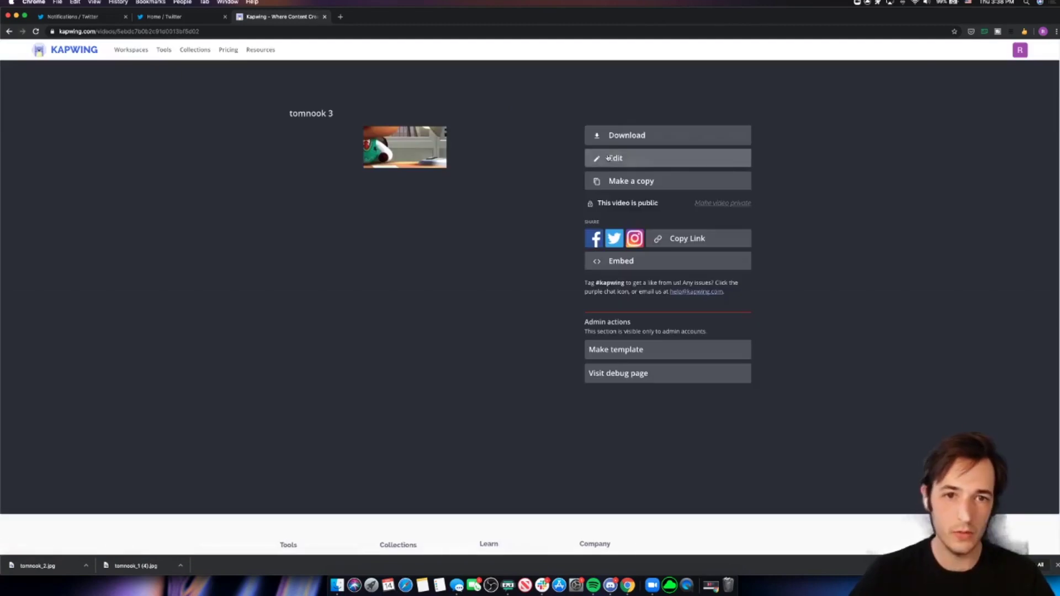
left_click(613, 135)
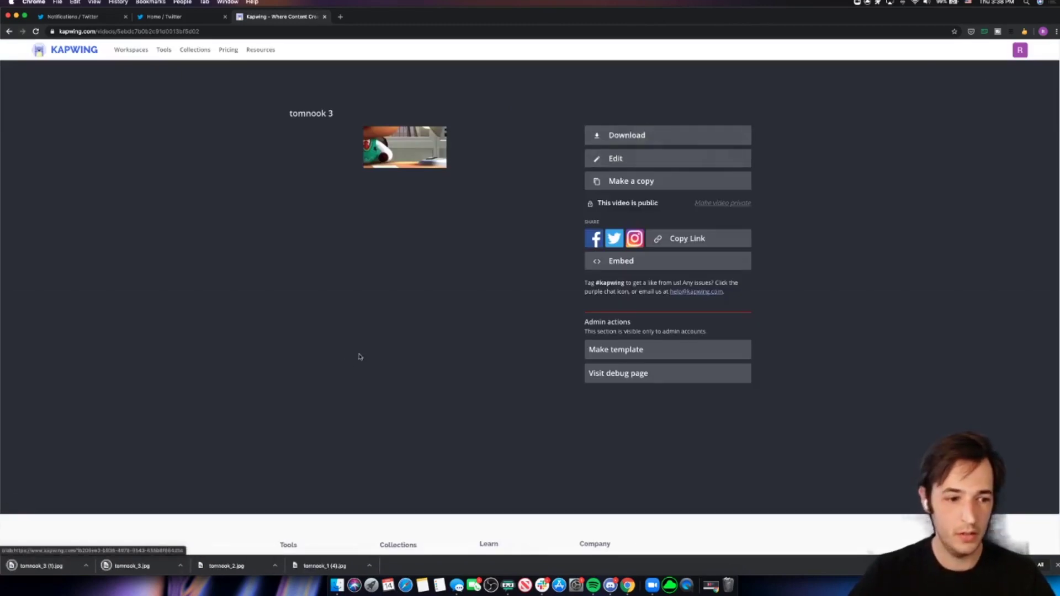
Back in the editor, recrop the image to its lower-left quarter.
left_click(640, 161)
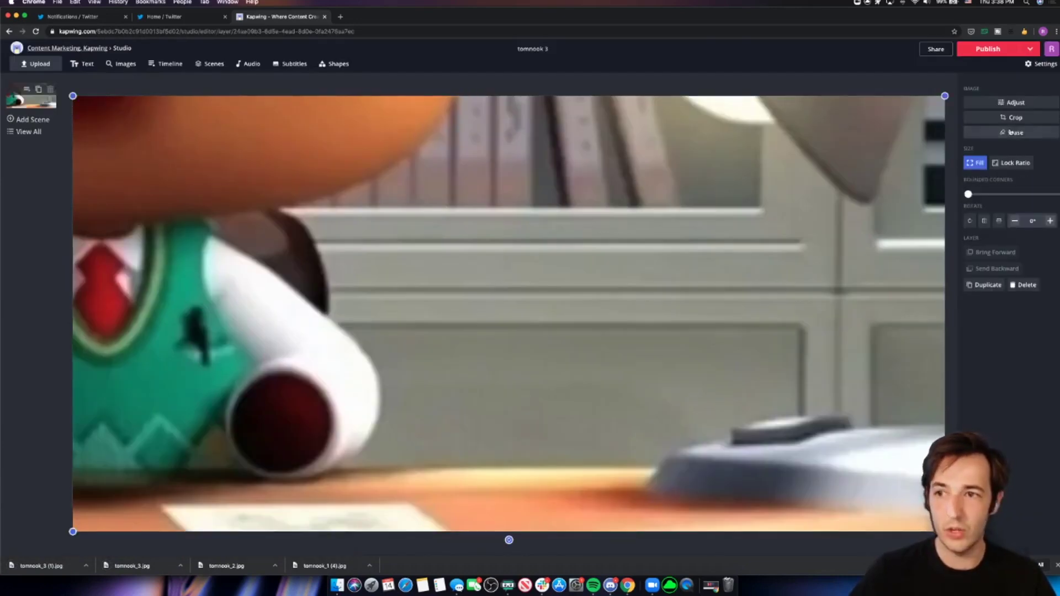
left_click(1013, 118)
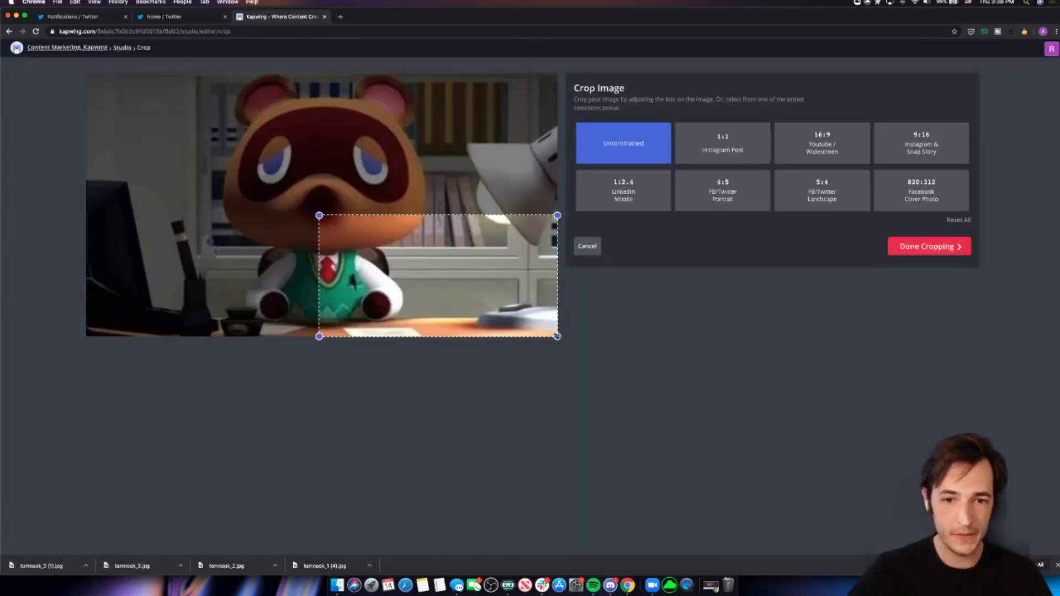
left_click_drag(557, 337, 71, 351)
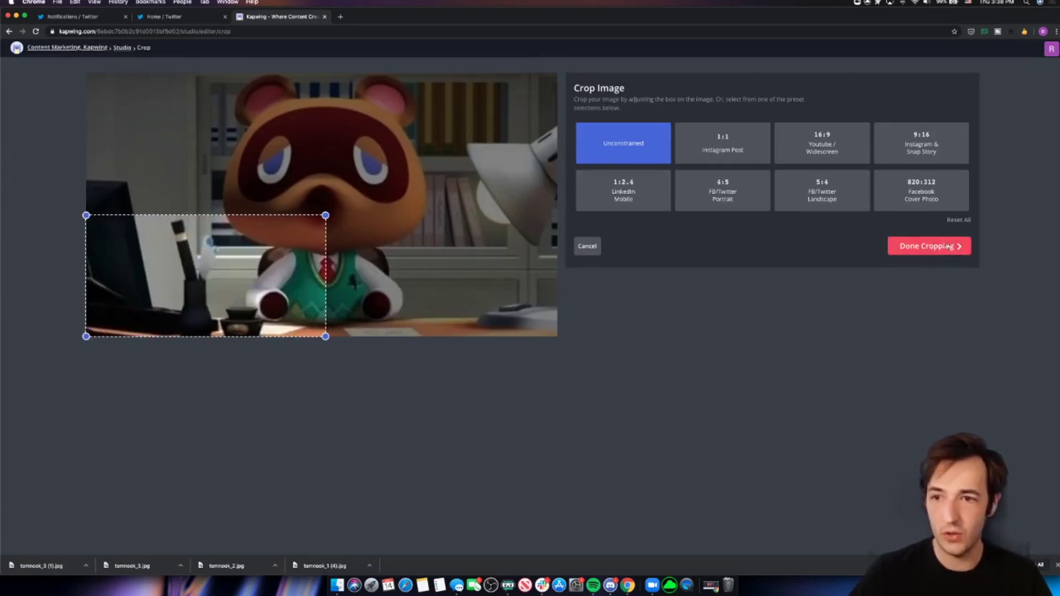
left_click(925, 246)
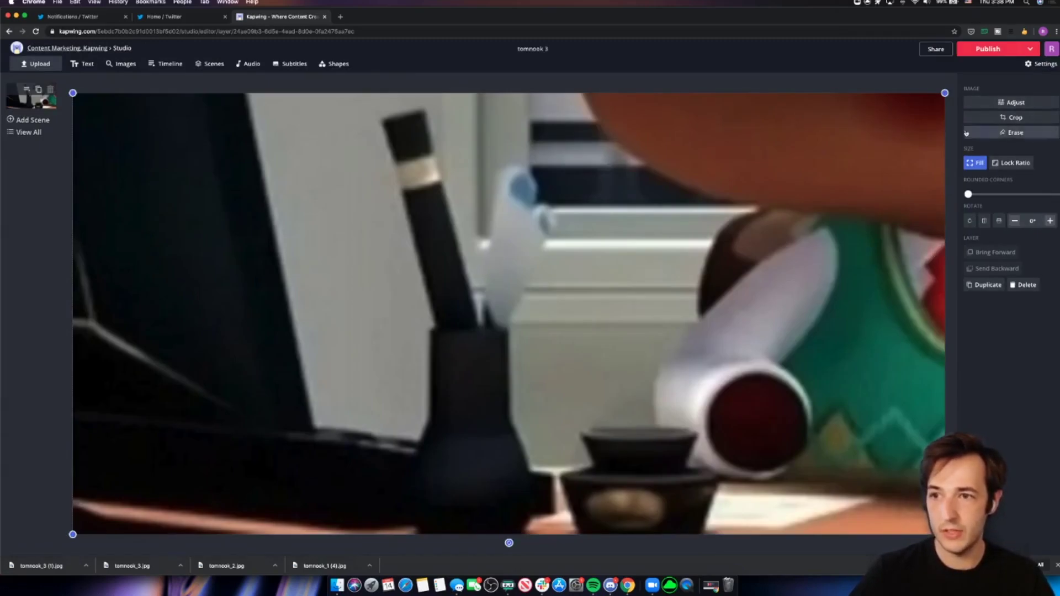
Keep the custom output size at 200 x 100.
key("Escape")
left_click(991, 125)
left_click(613, 258)
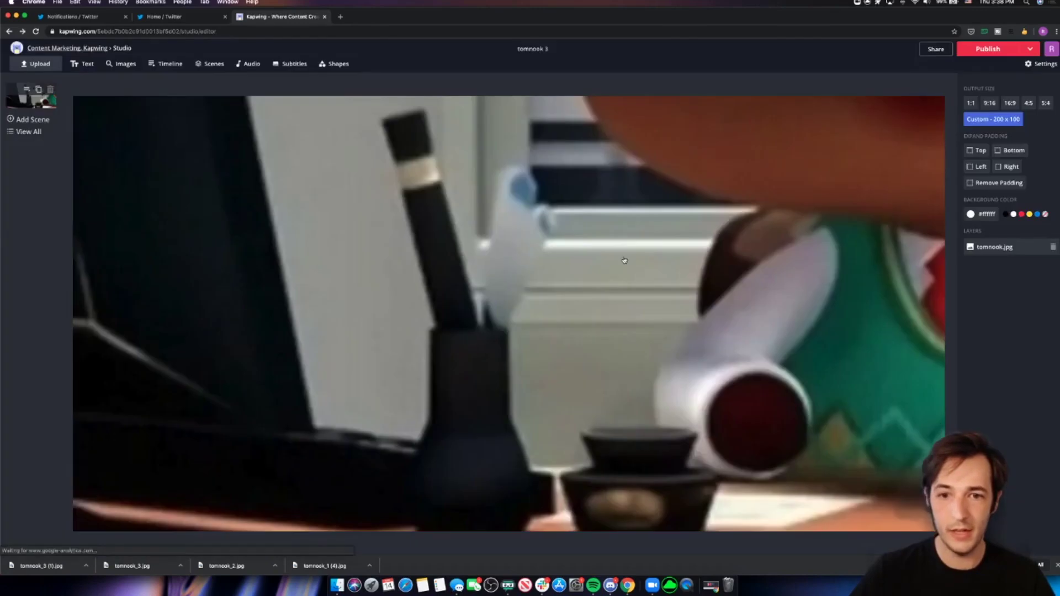
Rename the project 'tomnook 4' and publish it.
left_click(533, 49)
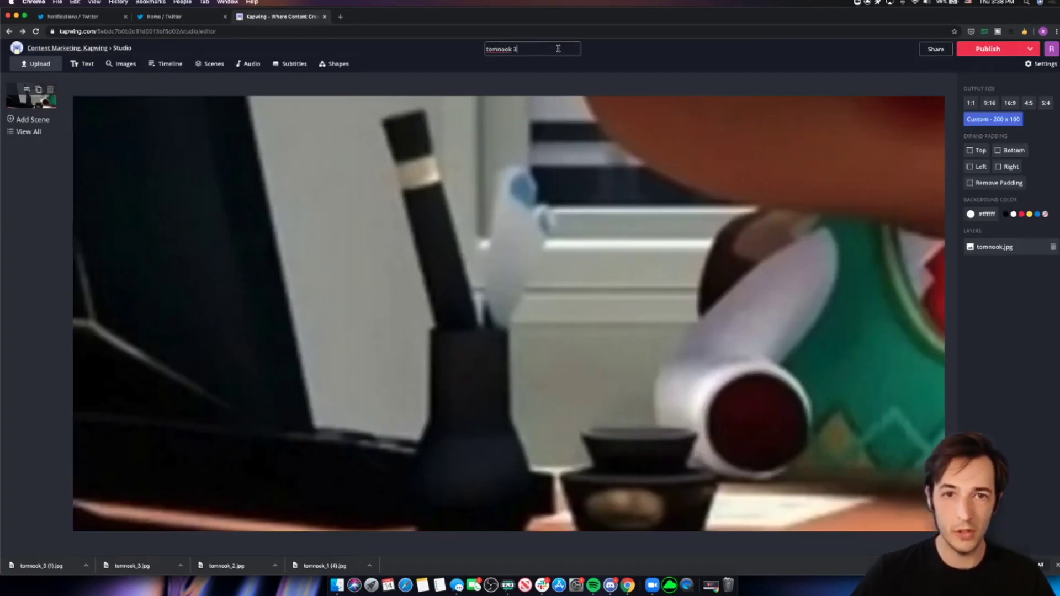
key("BackSpace")
type("4")
key("Return")
left_click(988, 49)
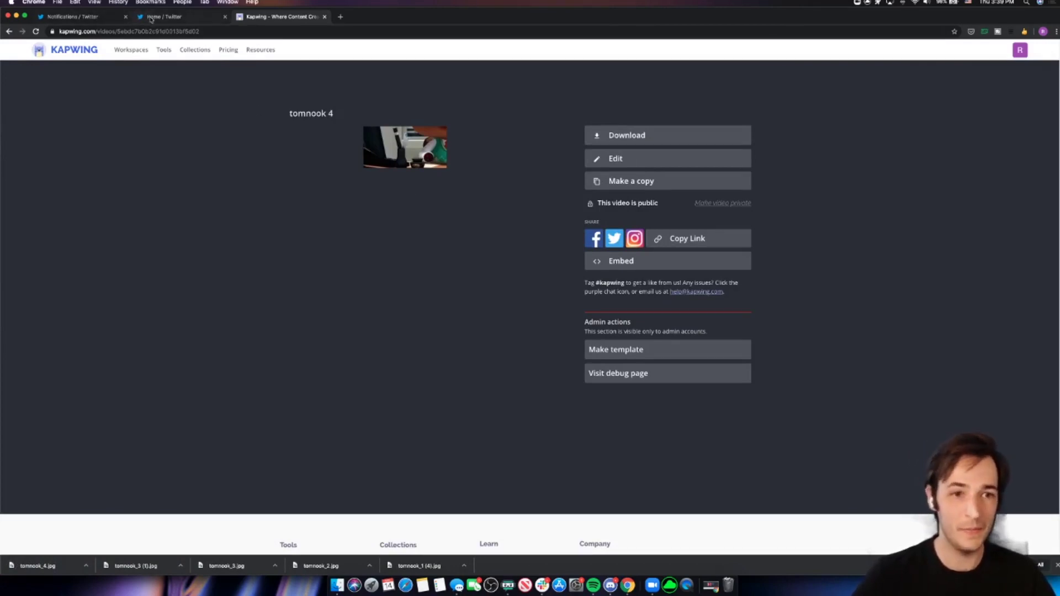
Compose a new tweet and attach tomnook_1, tomnook_2, tomnook_4 and tomnook_3 from the downloads bar.
left_click(150, 18)
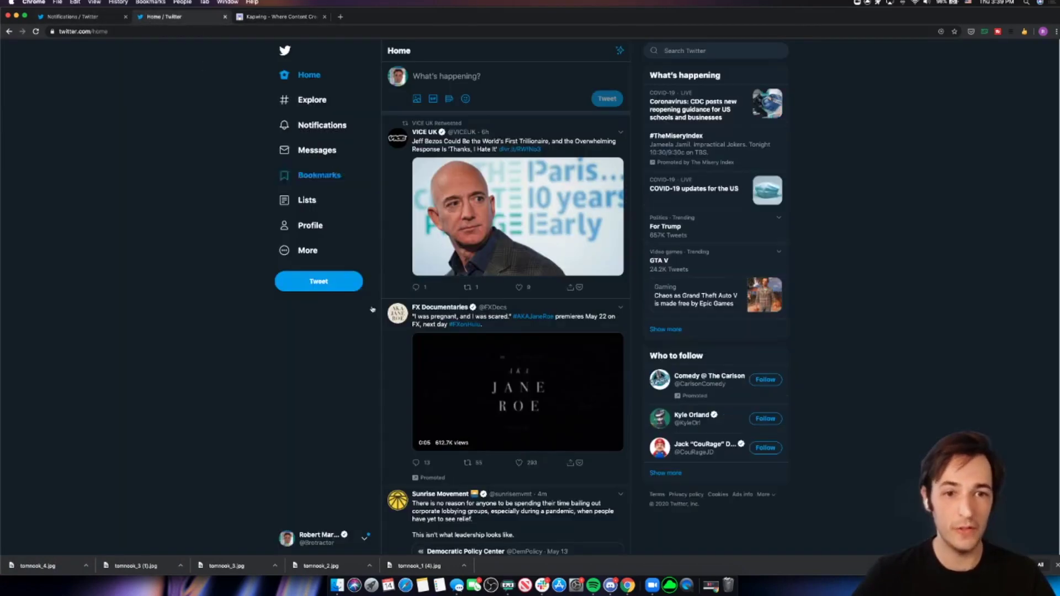
left_click(320, 281)
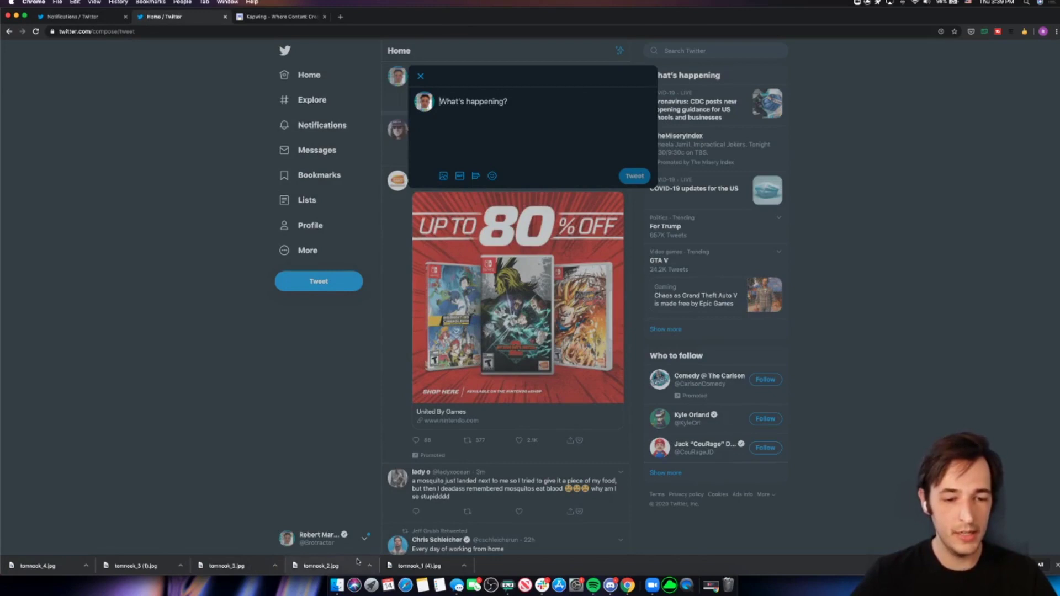
left_click_drag(416, 571, 416, 571)
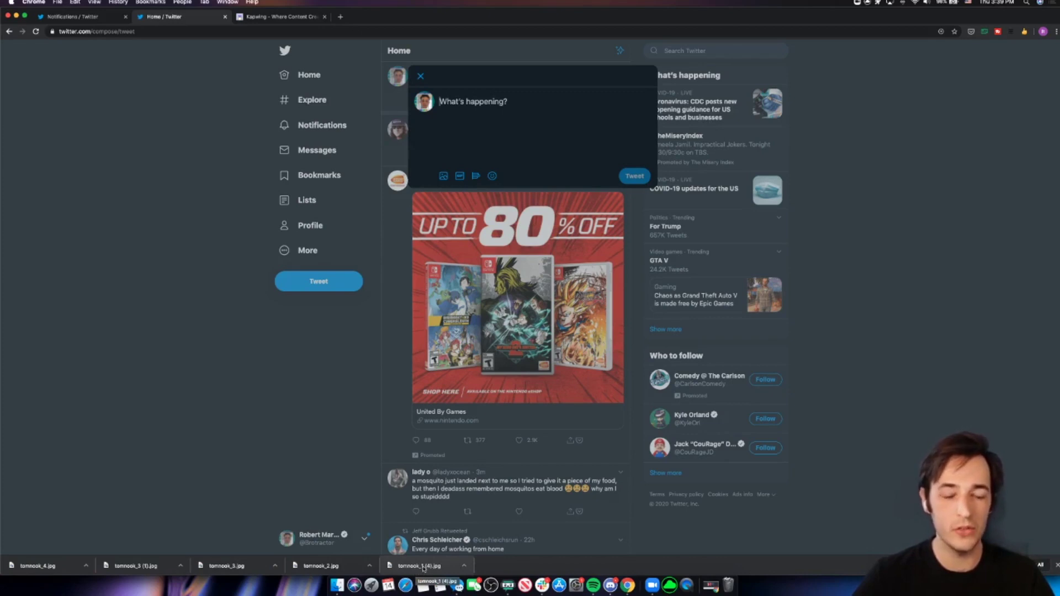
left_click_drag(423, 569, 447, 106)
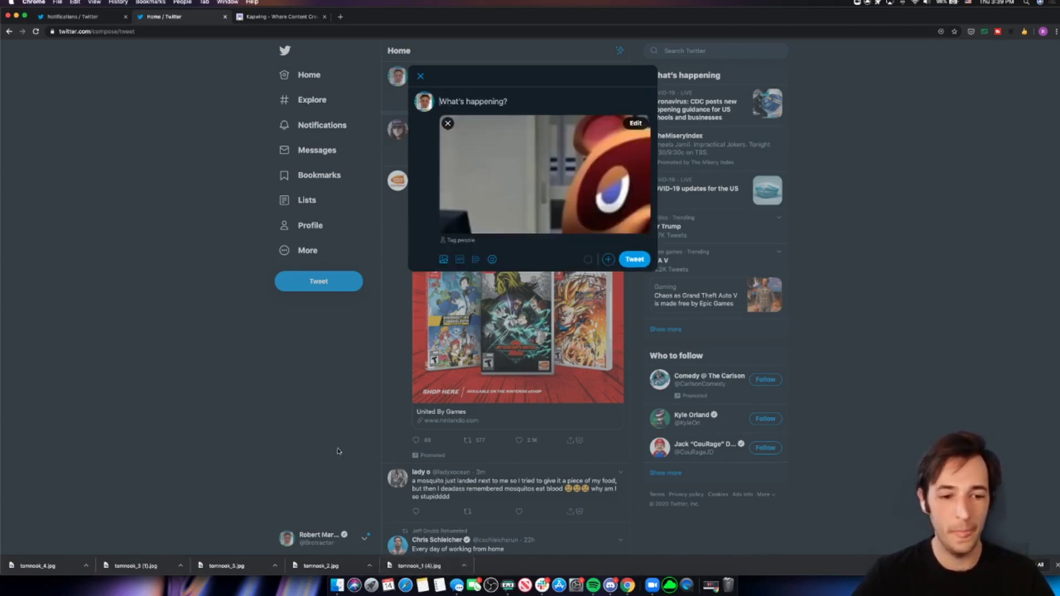
left_click_drag(331, 569, 558, 200)
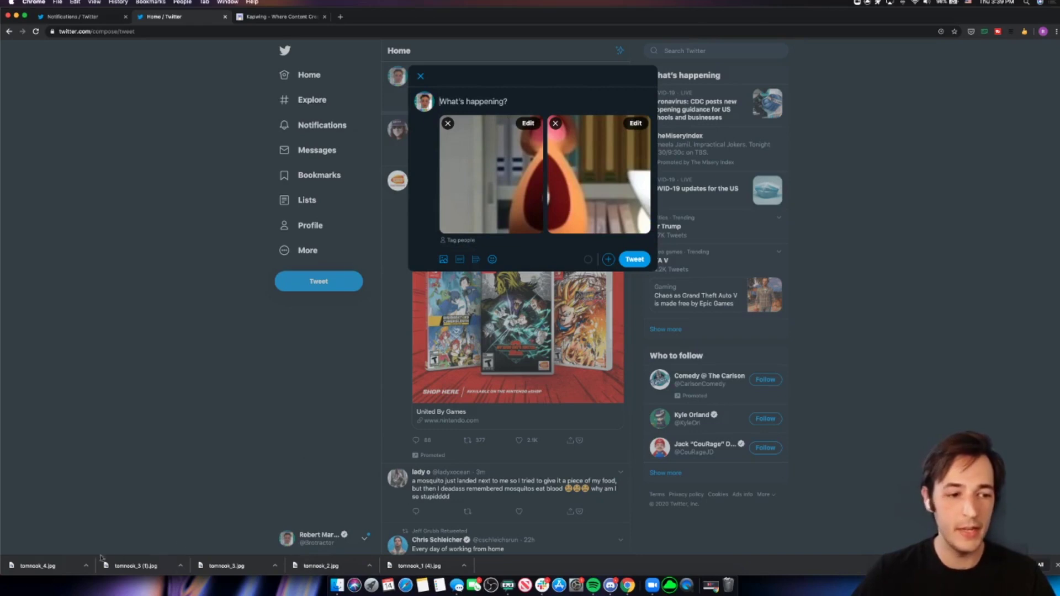
left_click_drag(51, 570, 544, 229)
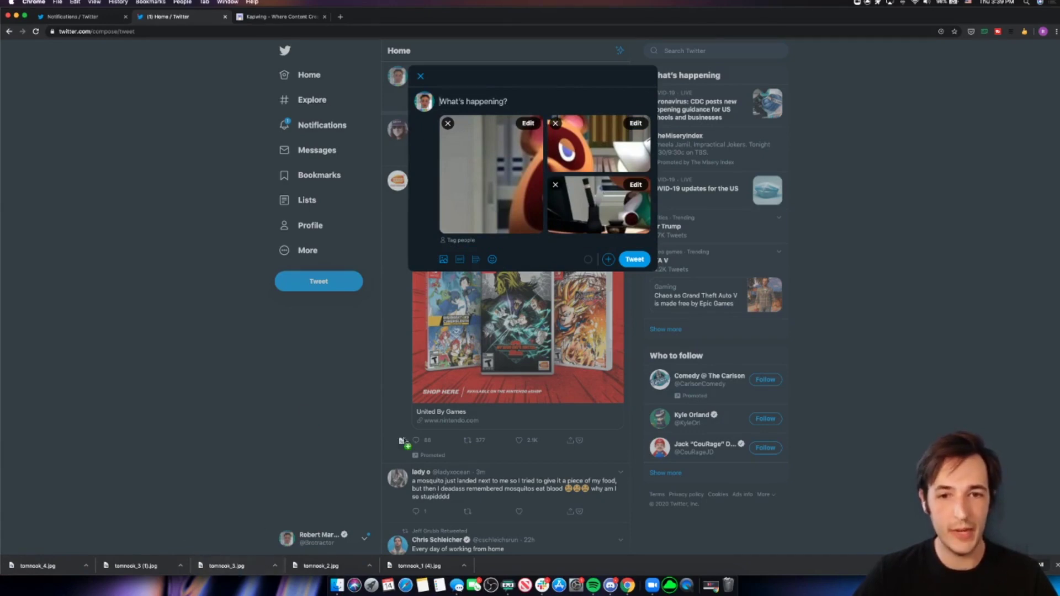
left_click_drag(245, 566, 603, 214)
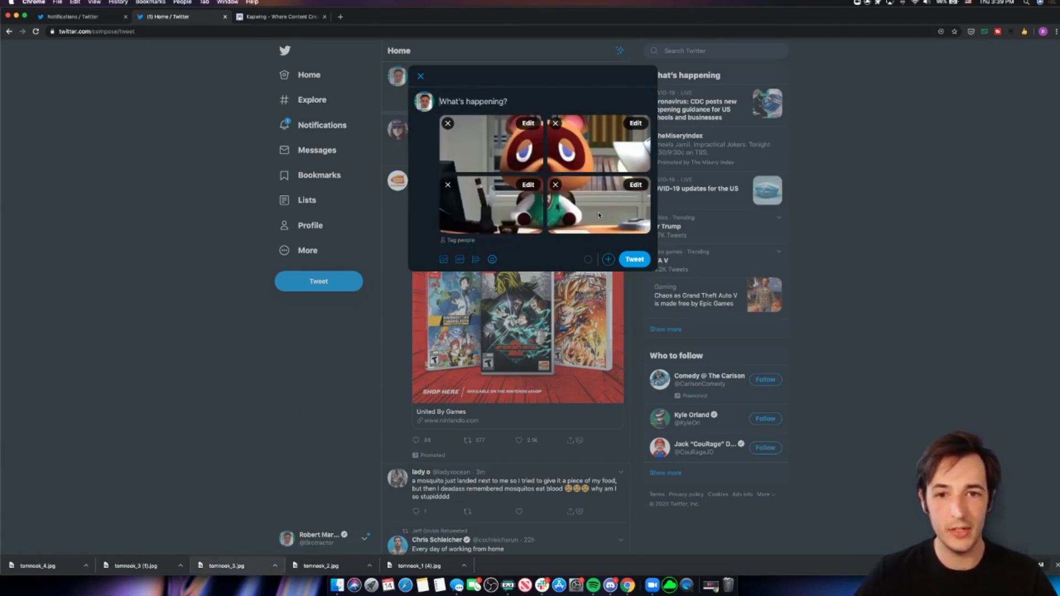
Caption the four-image tweet 'please work' and return to the Kapwing tomnook 4 page.
left_click(481, 101)
type("please")
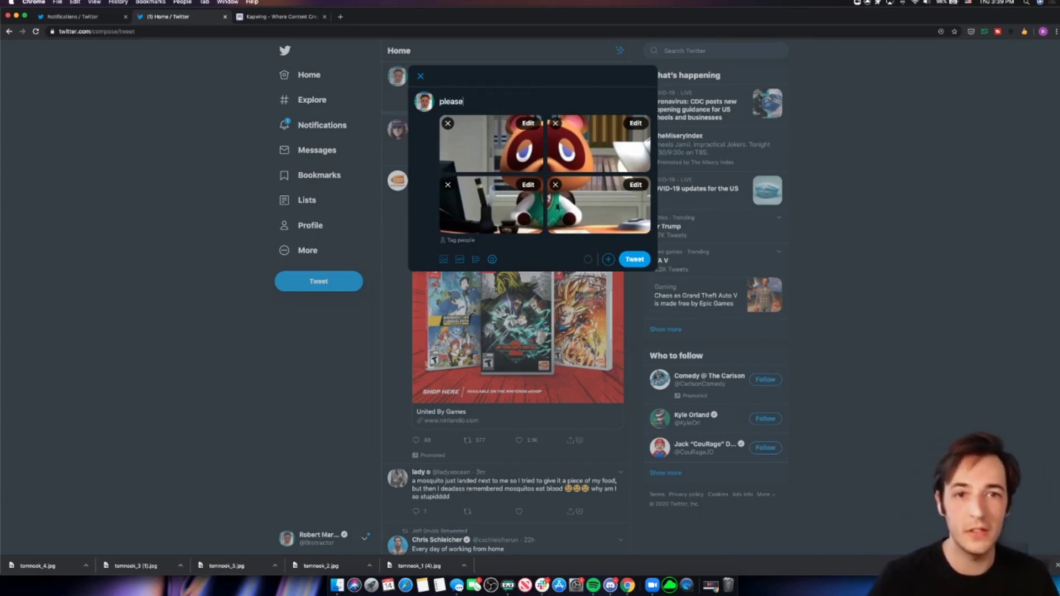
type(" work")
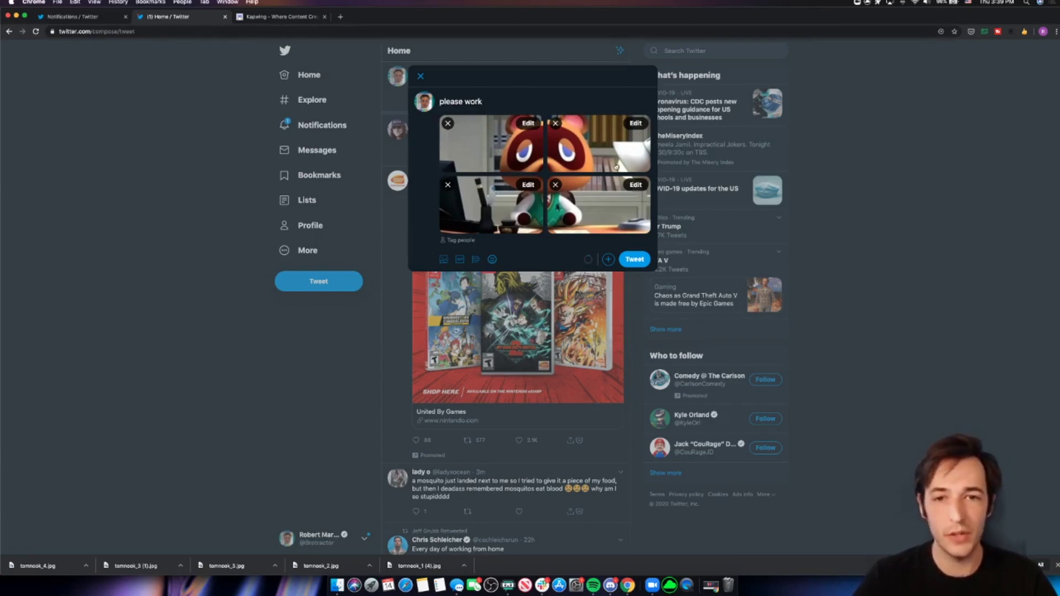
left_click(276, 18)
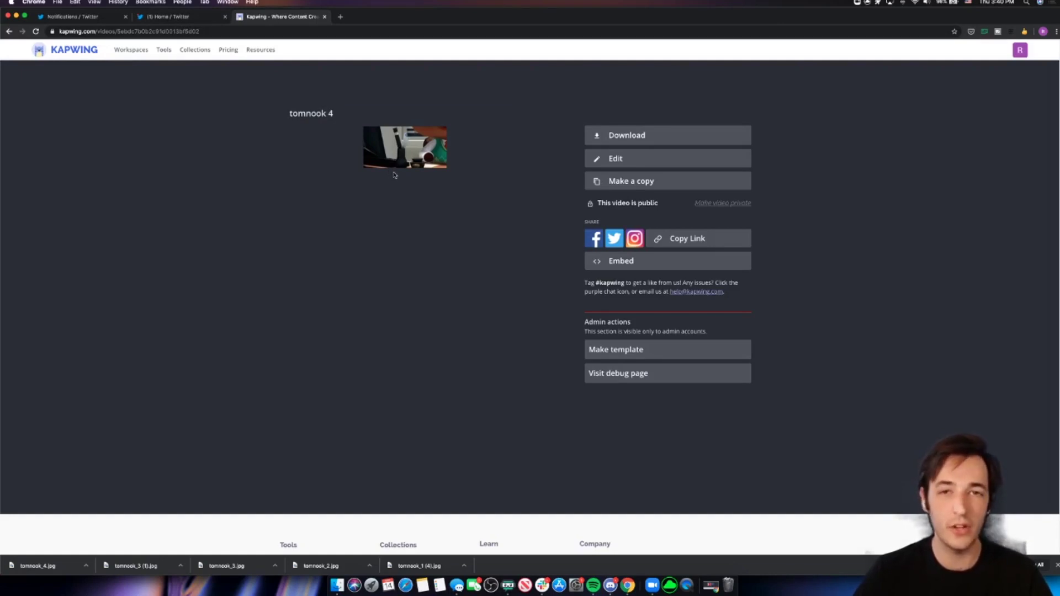
Switch between the Twitter and Kapwing tabs, ending on the 'please work' tweet draft.
left_click(204, 17)
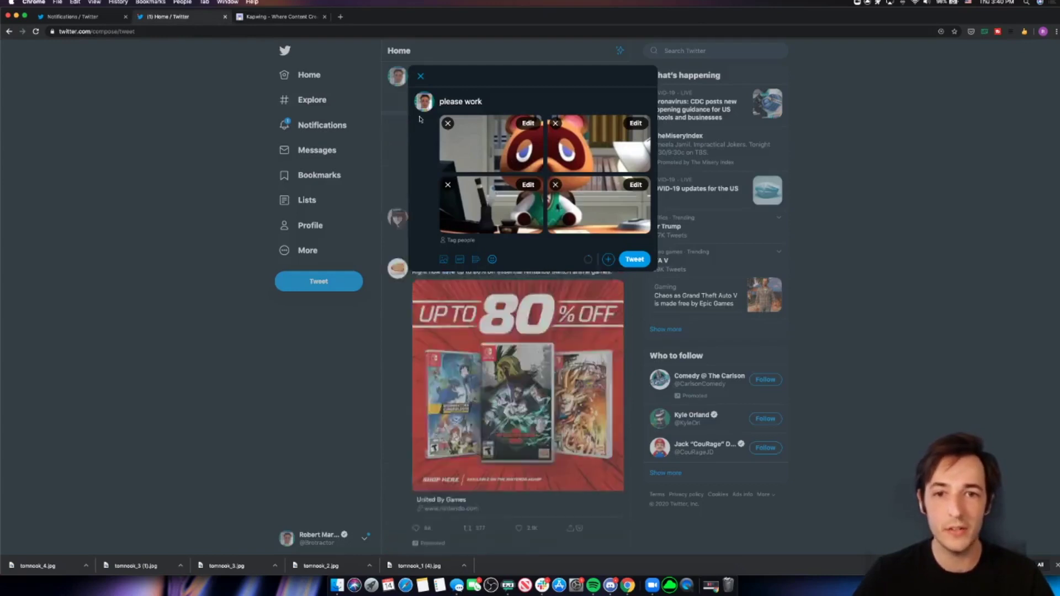
left_click(289, 17)
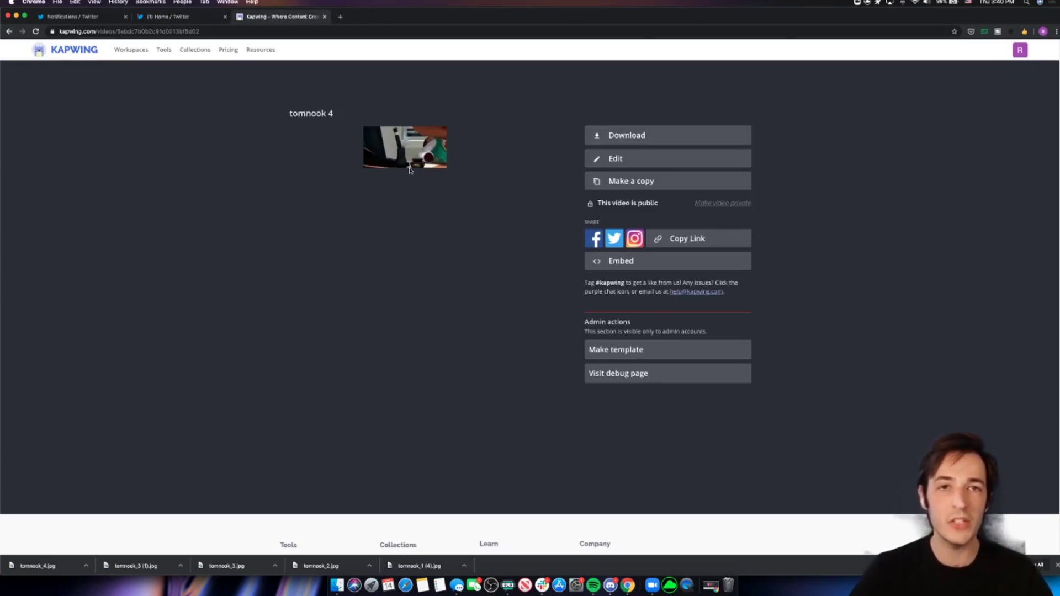
left_click(167, 20)
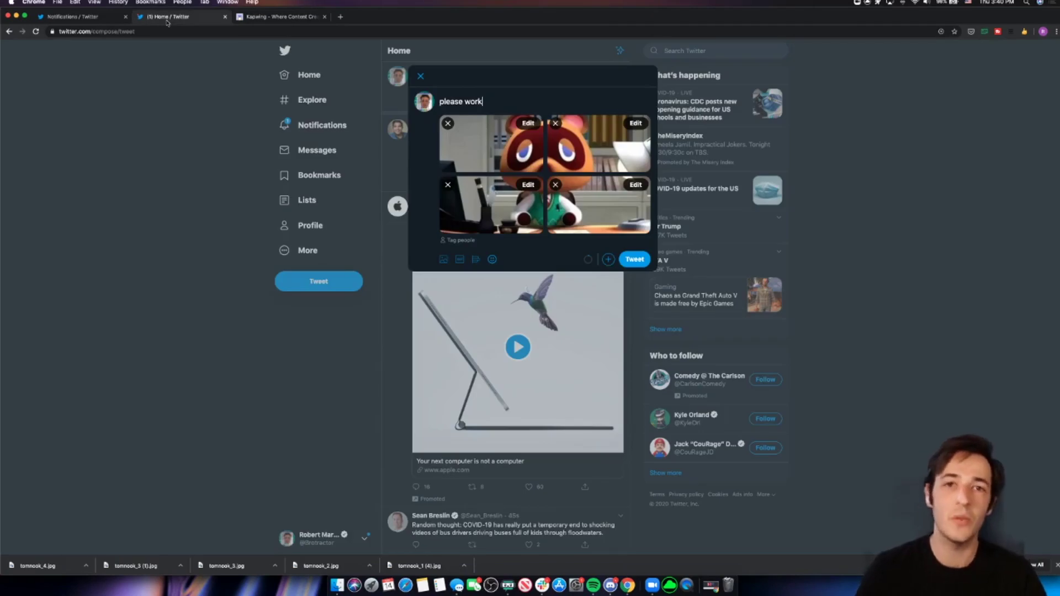